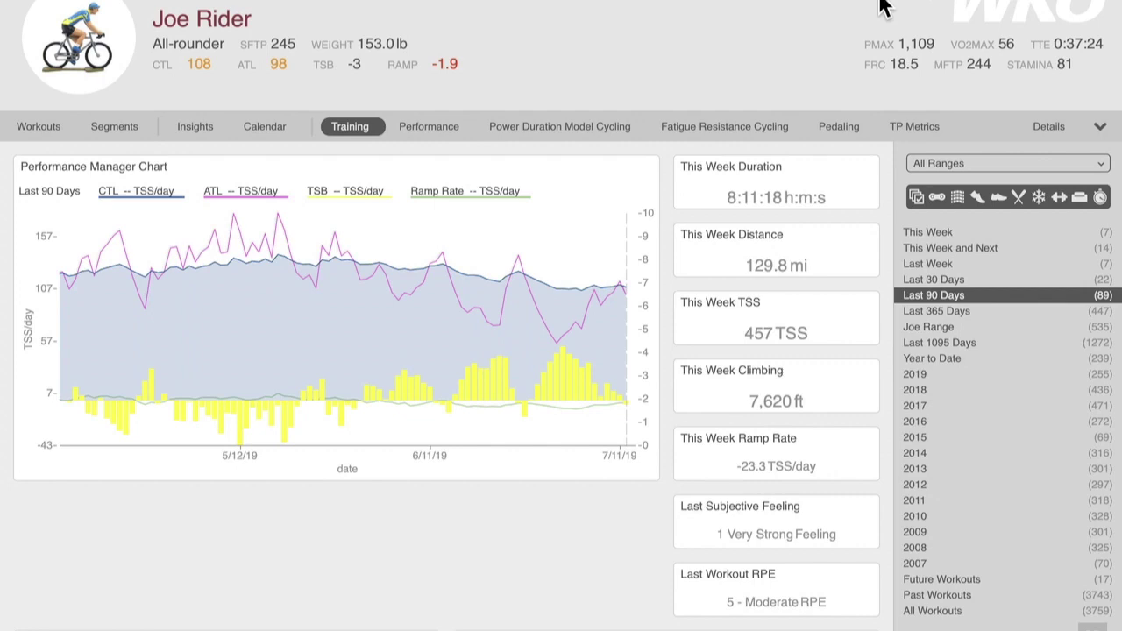
Step: Open the application preferences to check units, week start, default view and download settings, and close them again
key(super+comma)
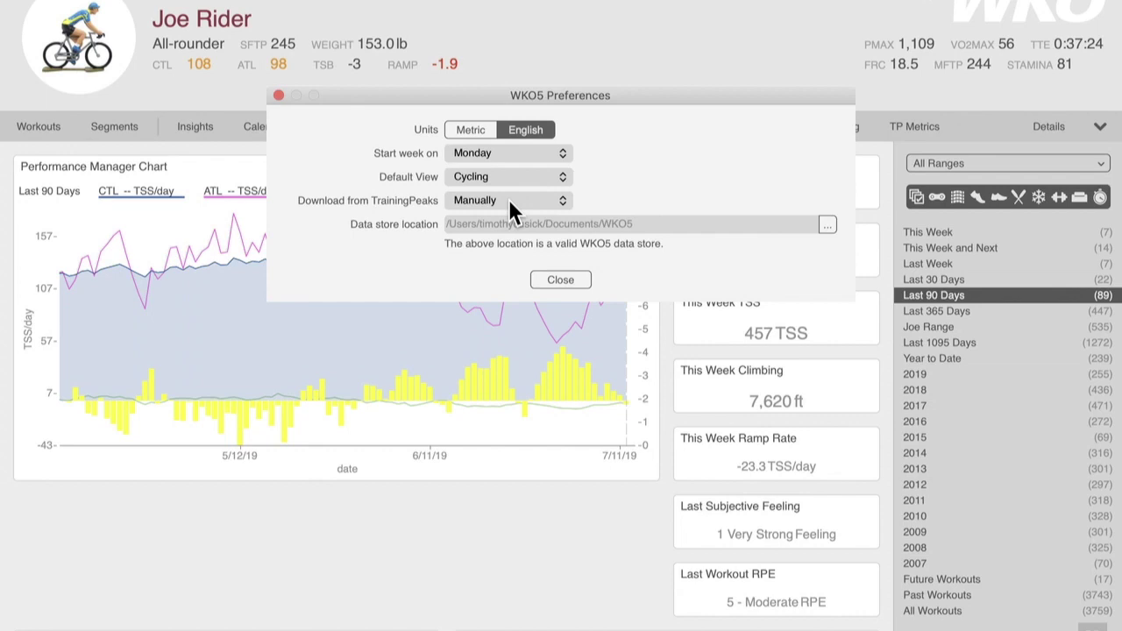
click(279, 95)
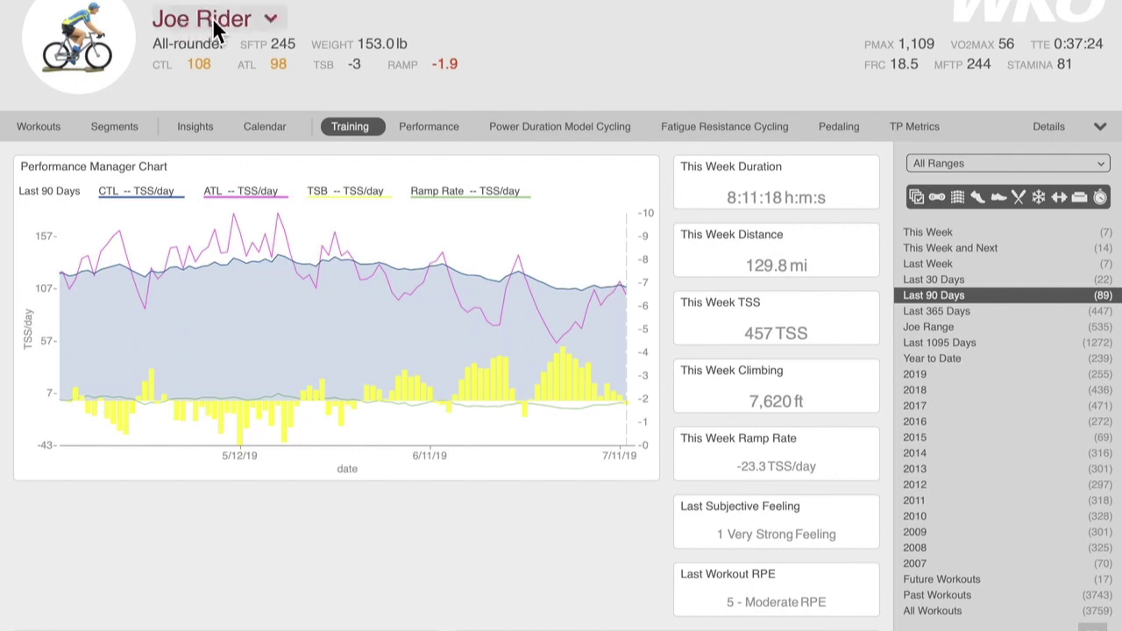
Step: Set the athlete list's group filter to All Athletes
click(272, 19)
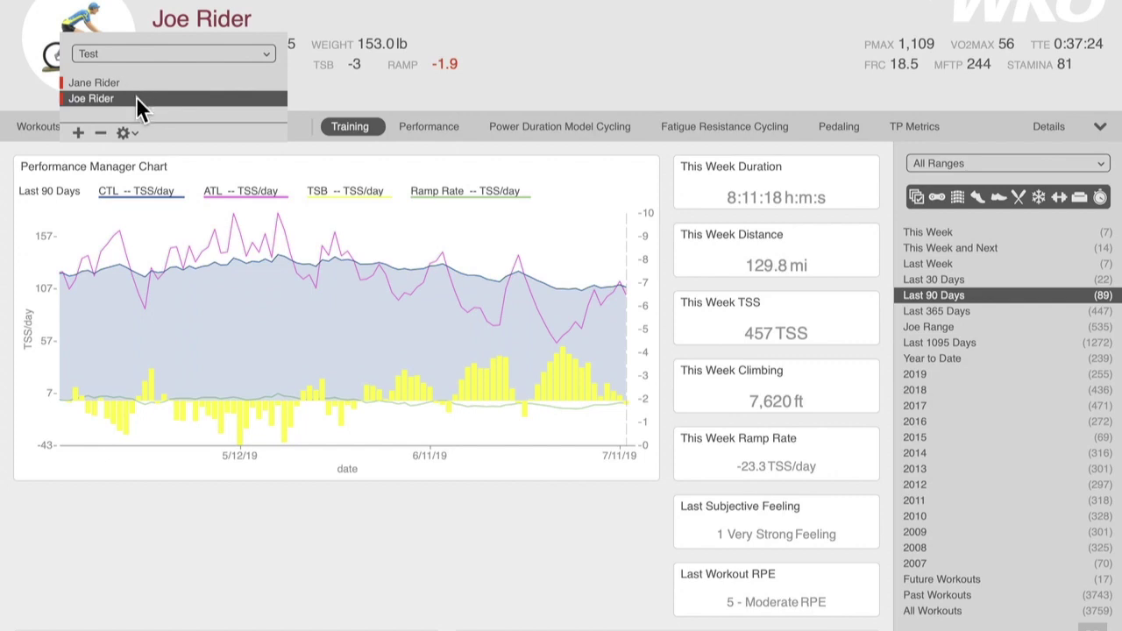
click(265, 54)
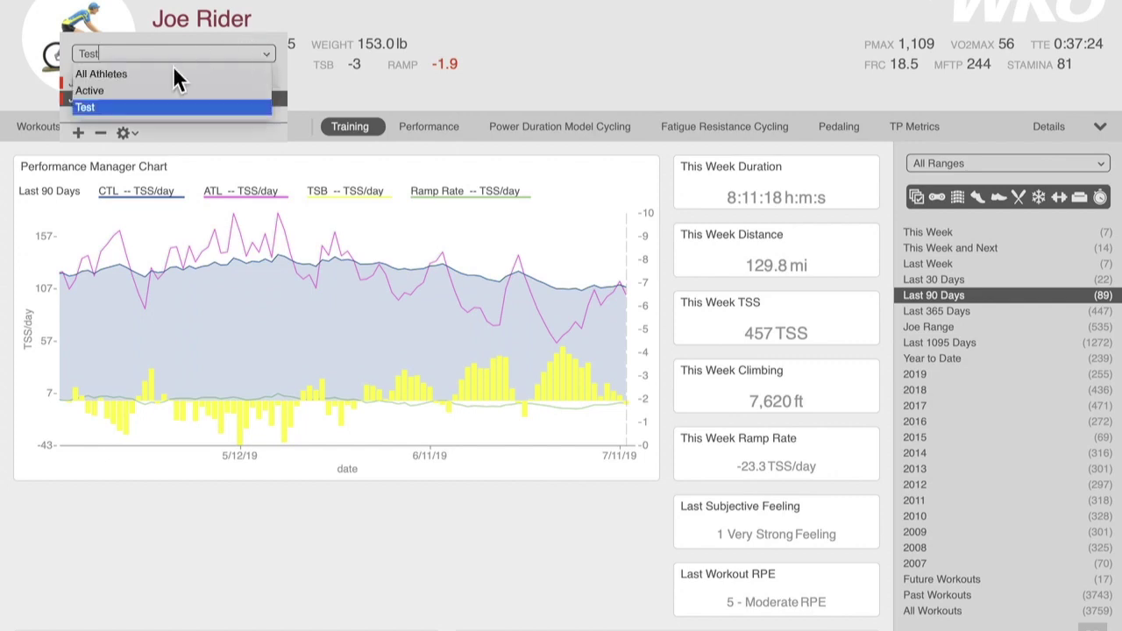
click(115, 73)
click(118, 77)
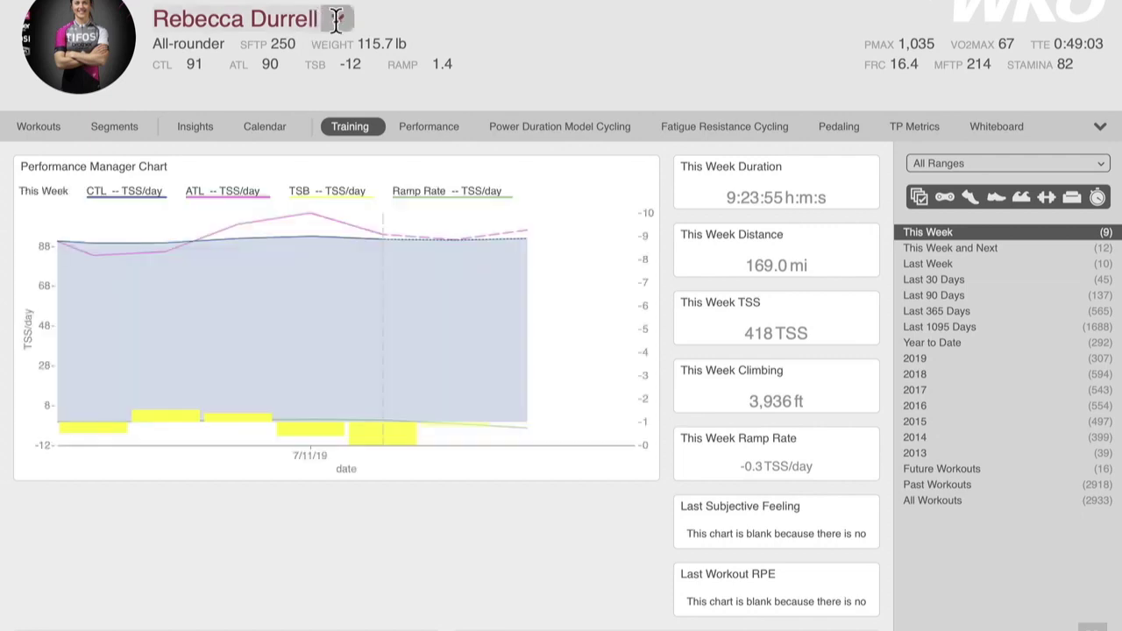
Step: Check the available athlete groups and switch to the last athlete in the All Athletes list
click(336, 20)
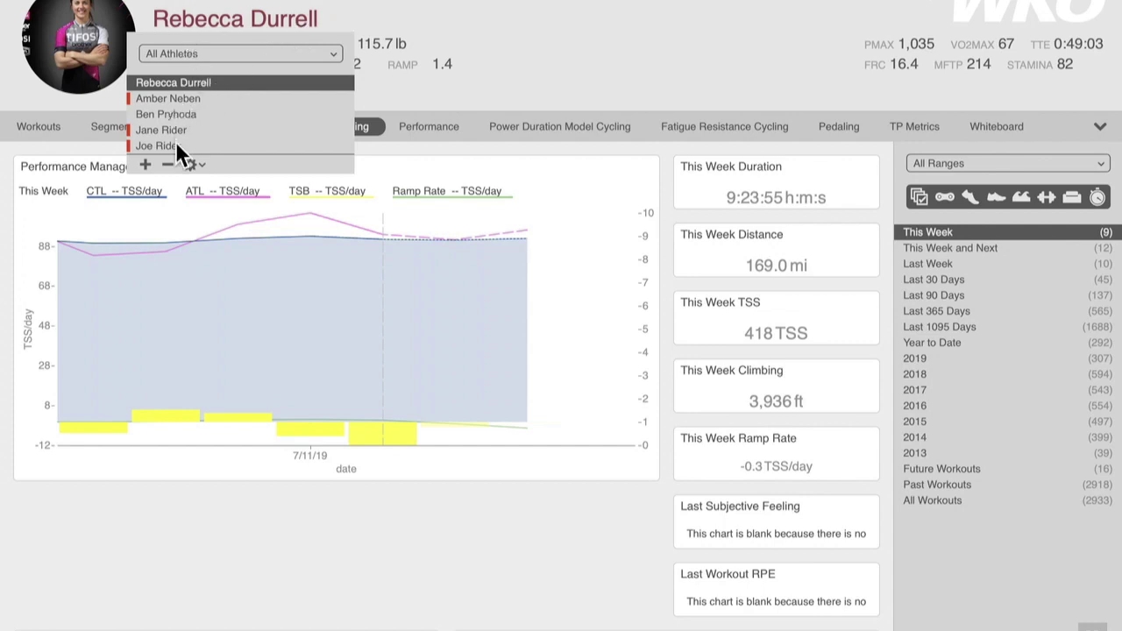
click(332, 56)
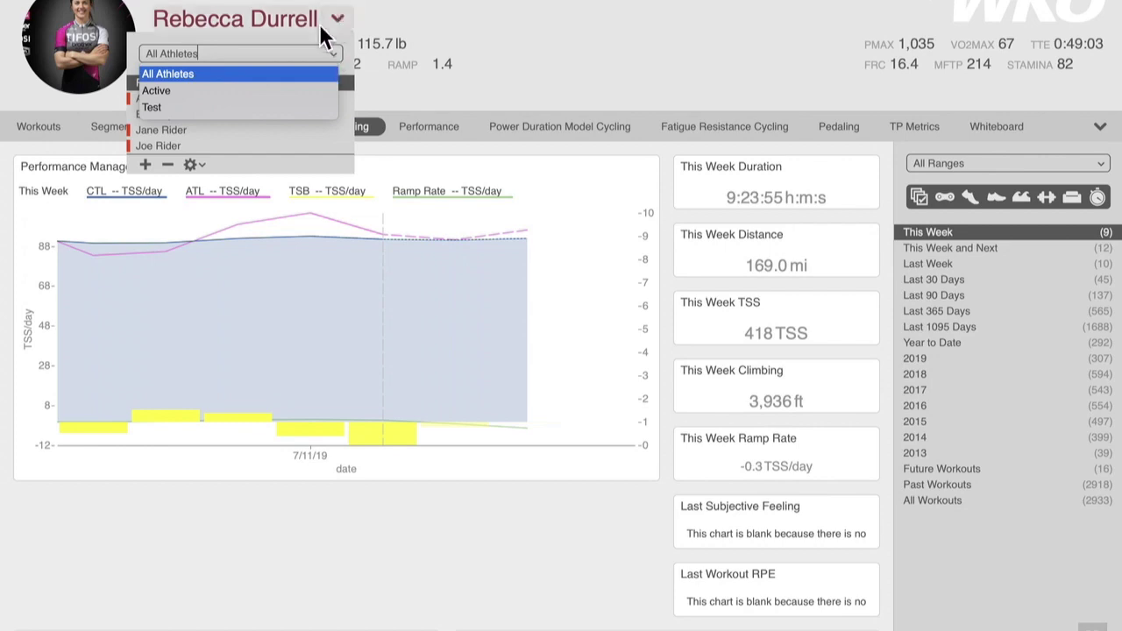
click(474, 22)
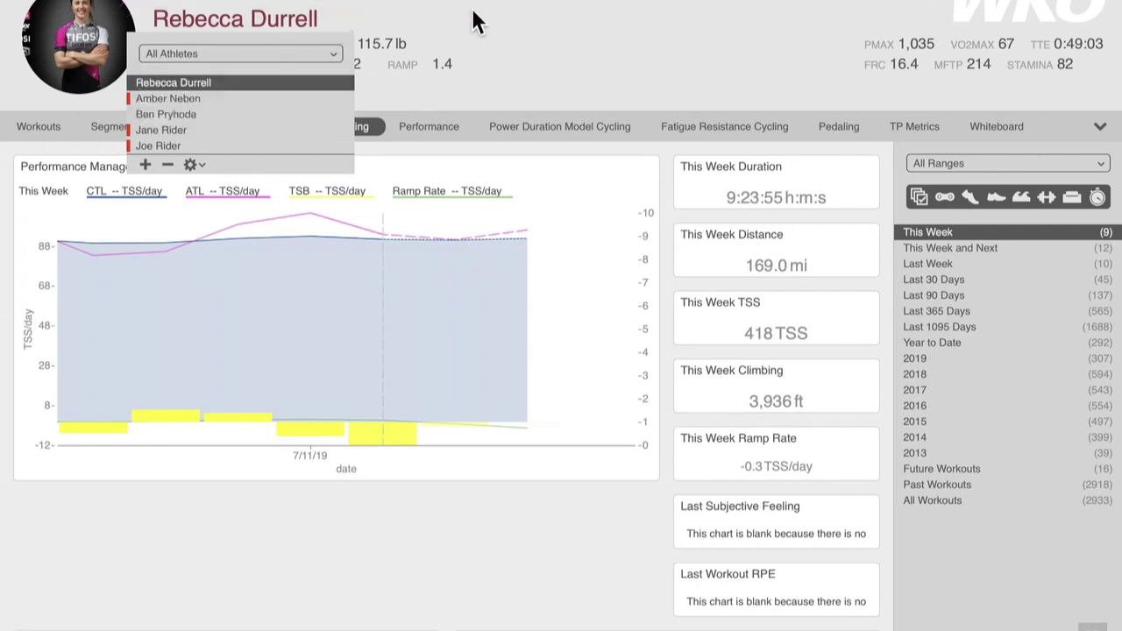
click(170, 146)
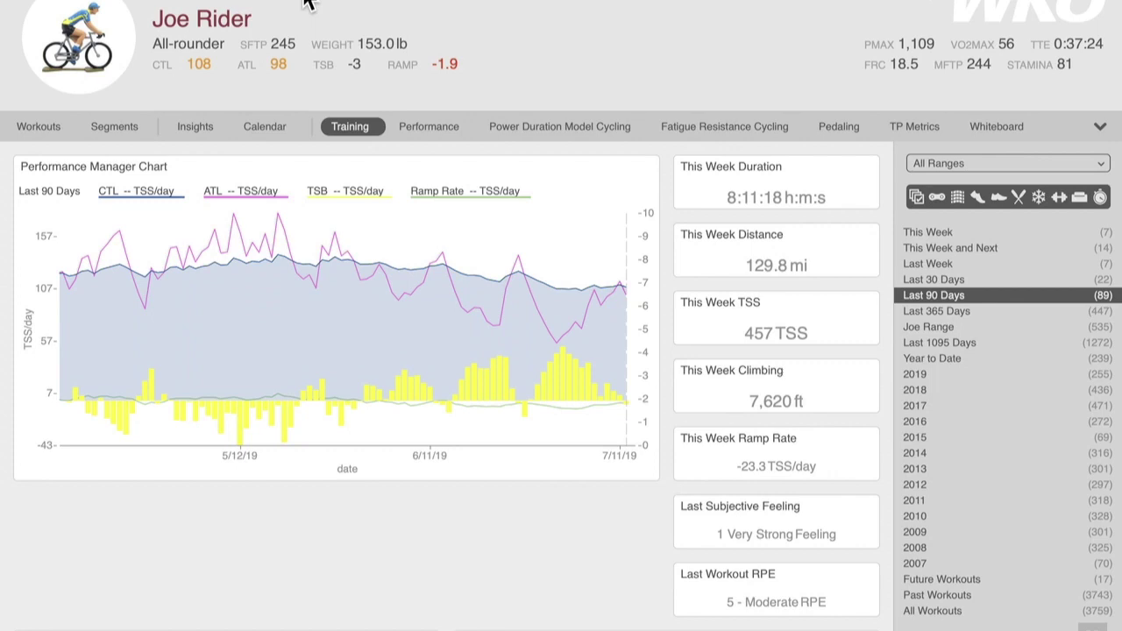
Step: Open the current athlete's details and add the tag Test
click(201, 27)
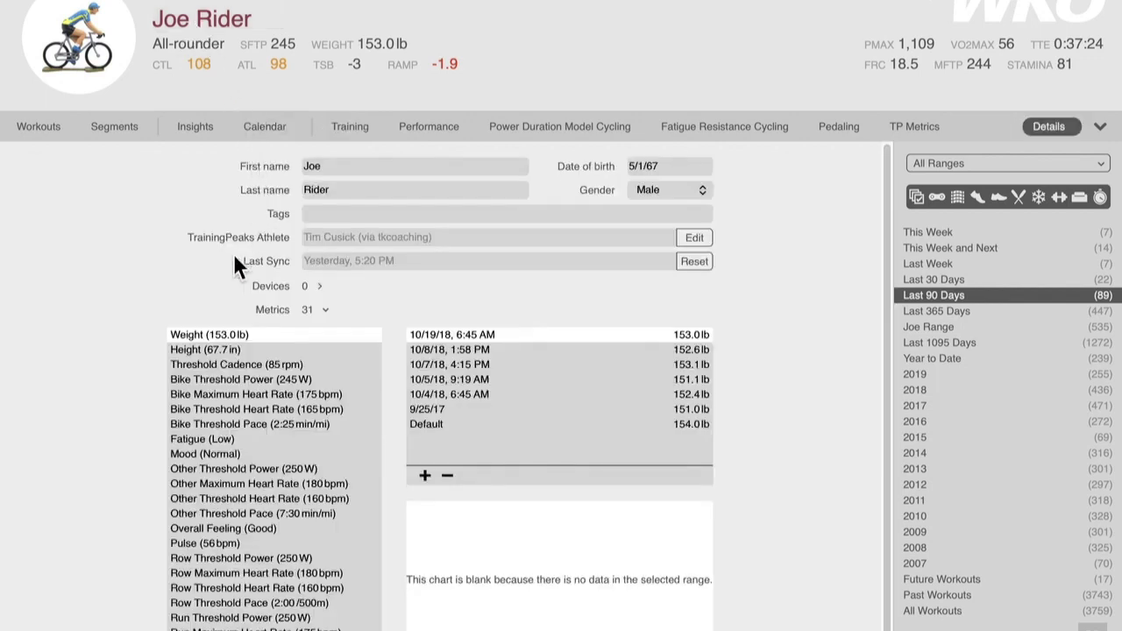
click(326, 309)
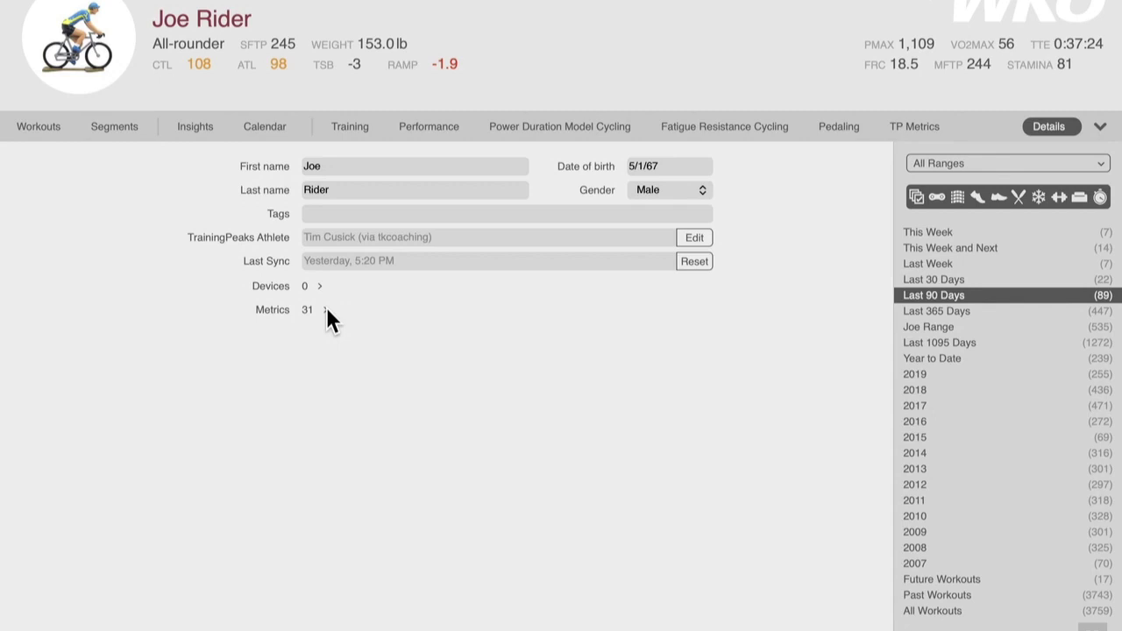
click(324, 311)
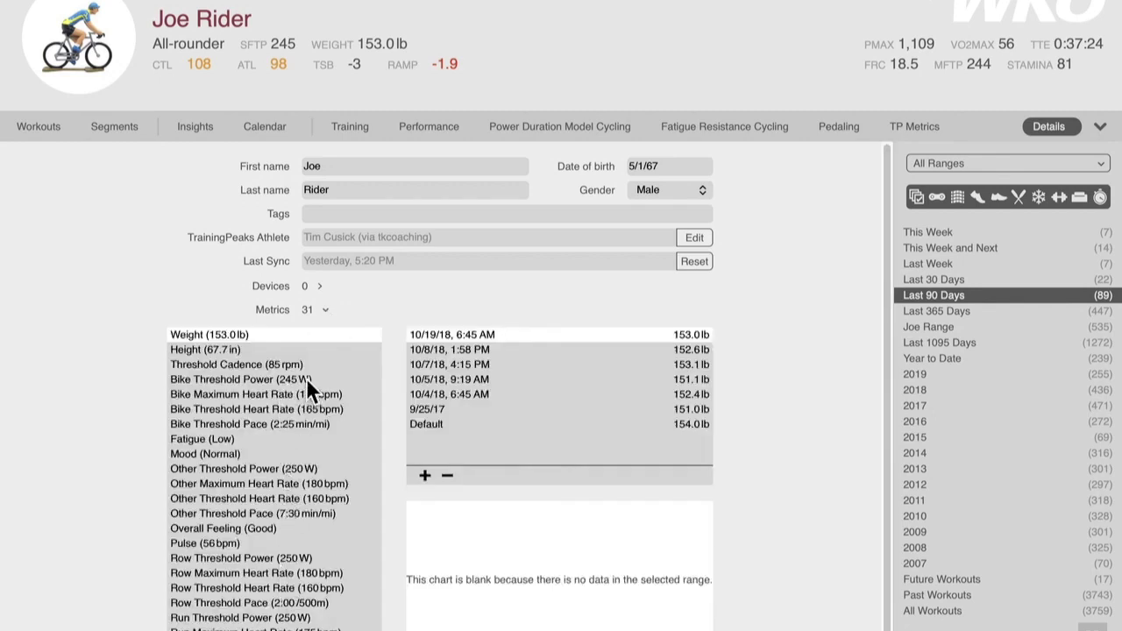
click(316, 216)
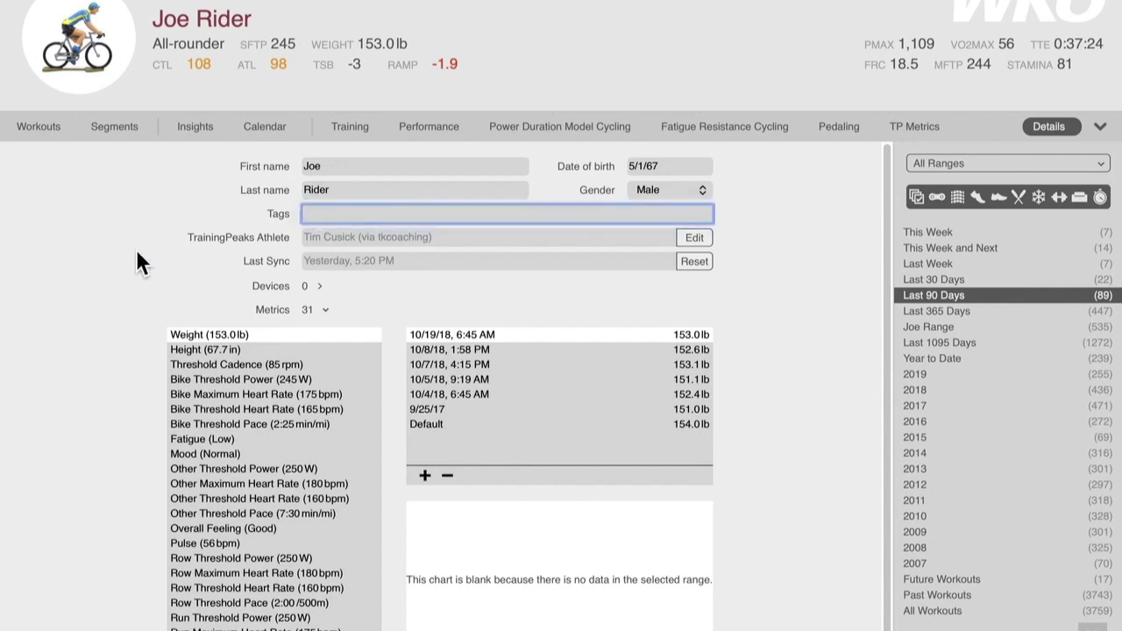
text(Test)
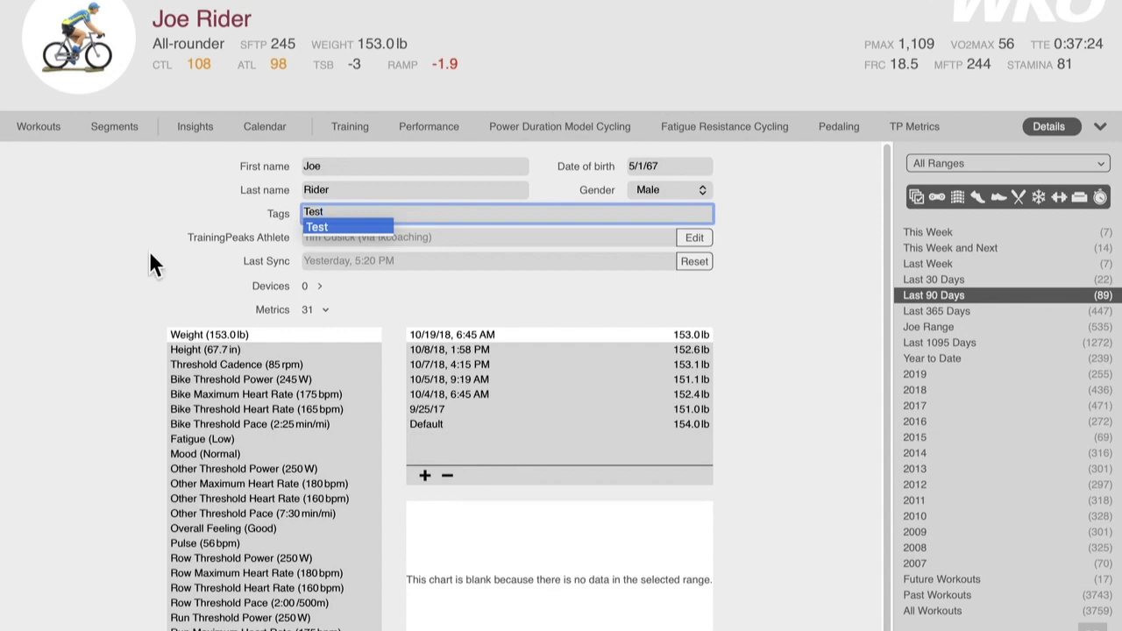
key(Return)
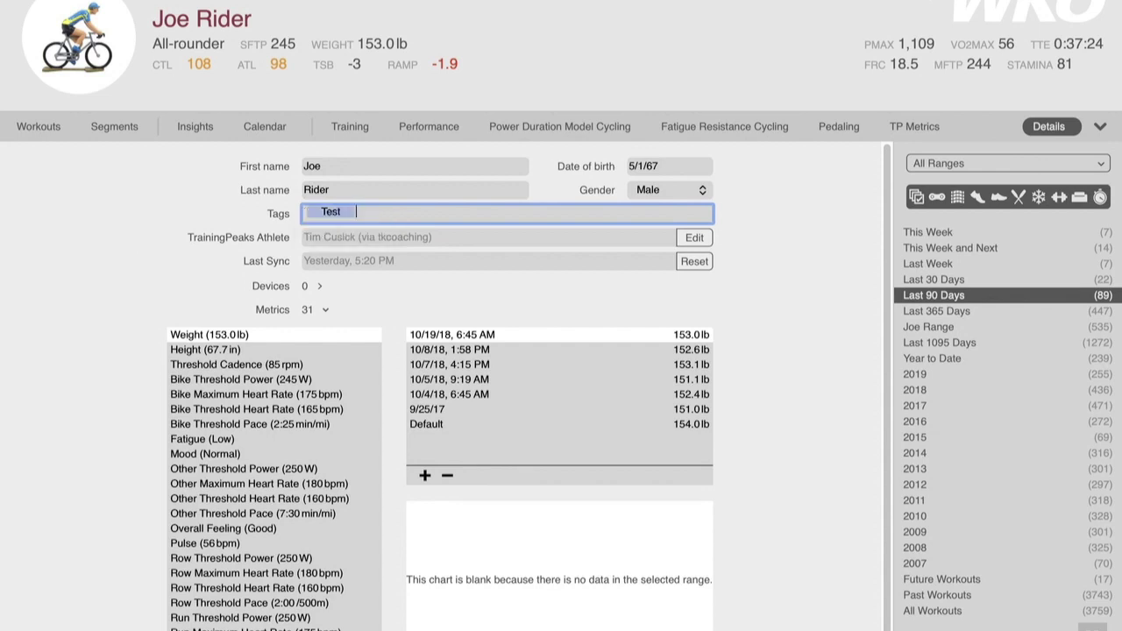
click(324, 189)
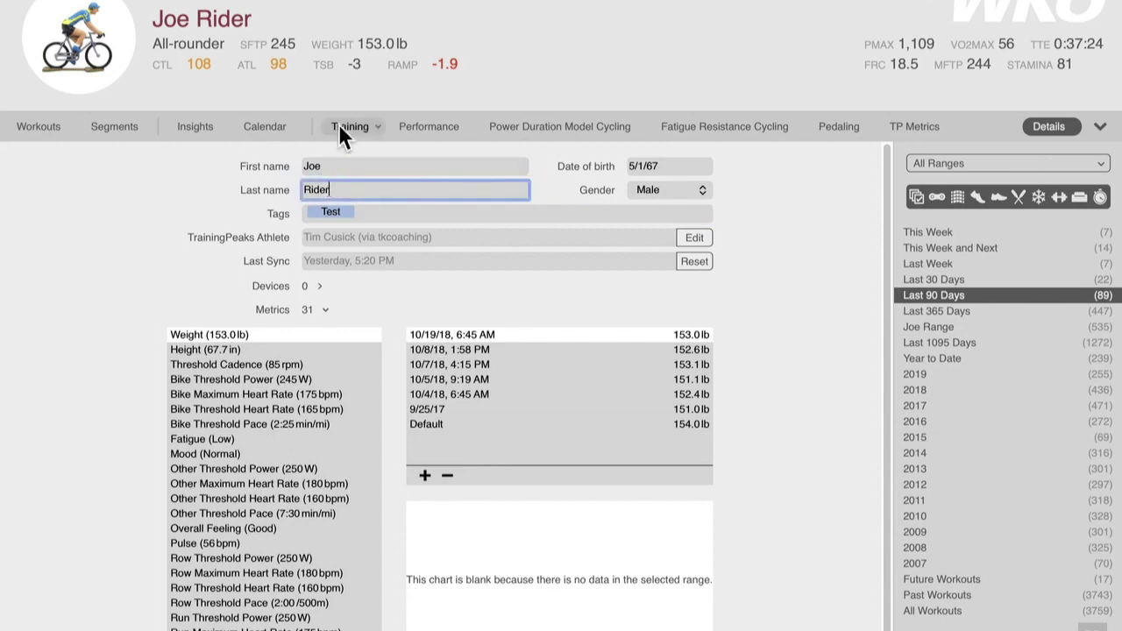
Step: Return to the Training dashboard, filter the athlete list by the Test group and reselect the newly tagged athlete
click(348, 121)
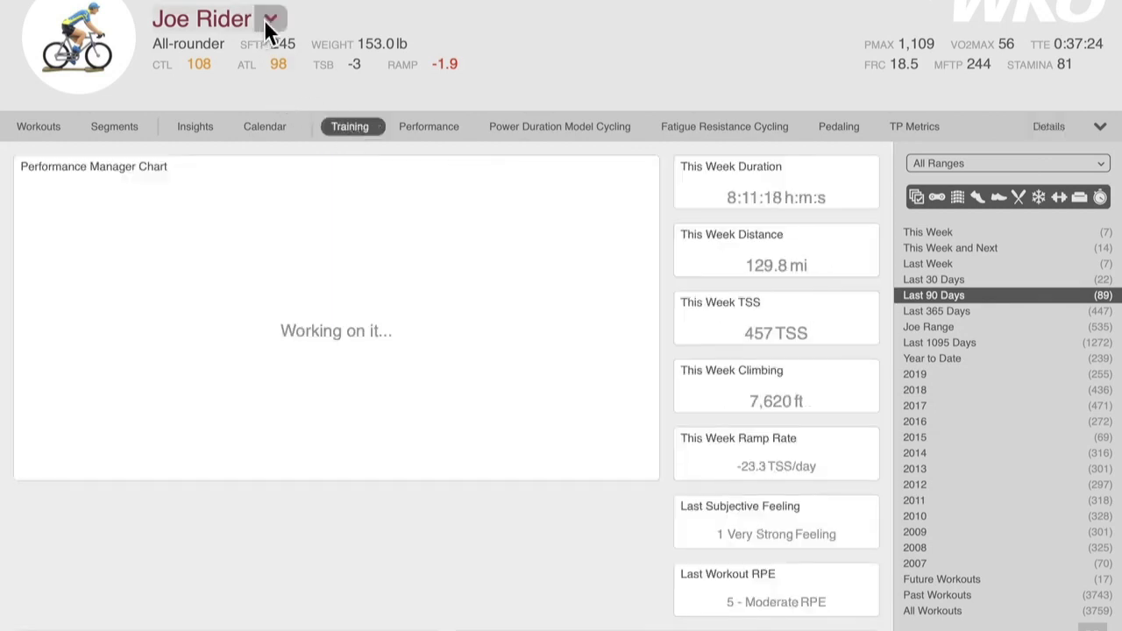
click(269, 19)
click(265, 54)
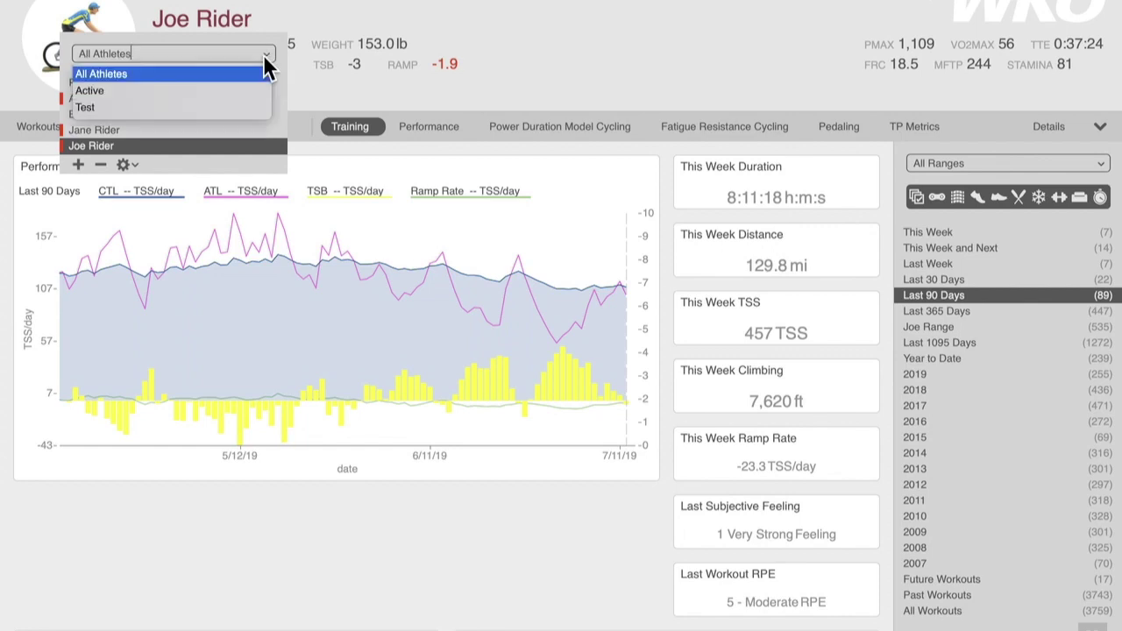
click(97, 108)
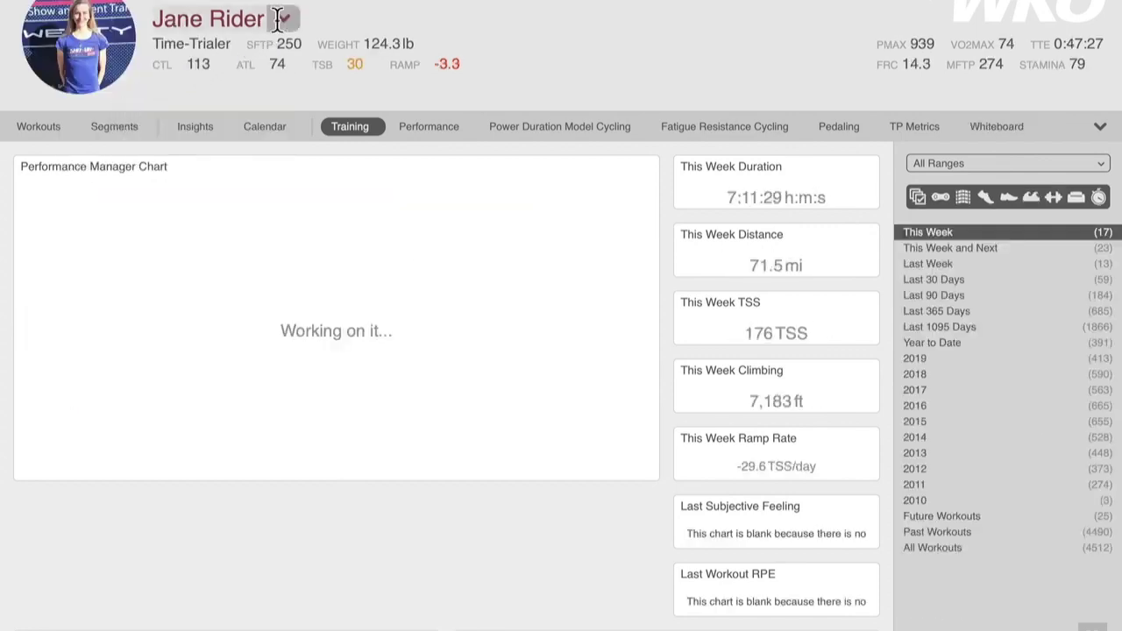
click(284, 18)
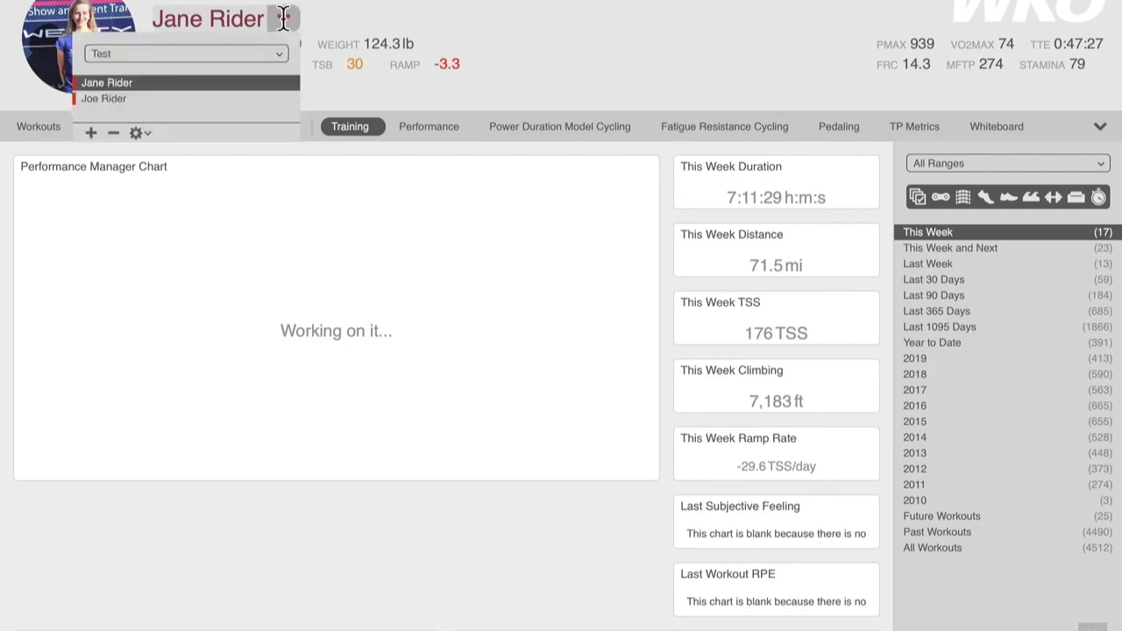
click(110, 99)
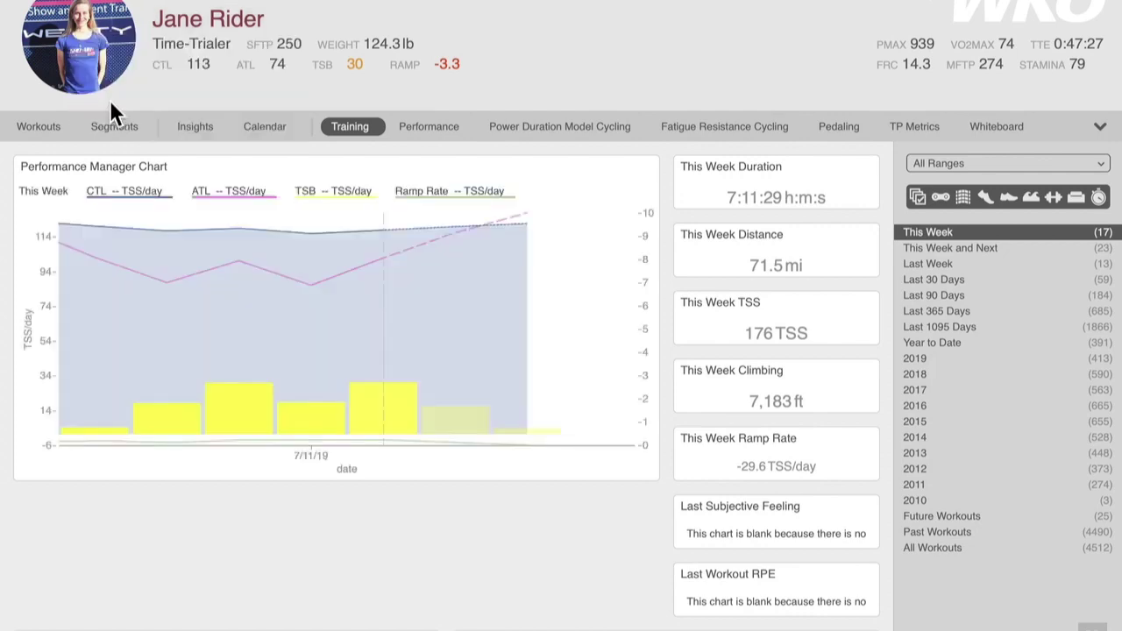
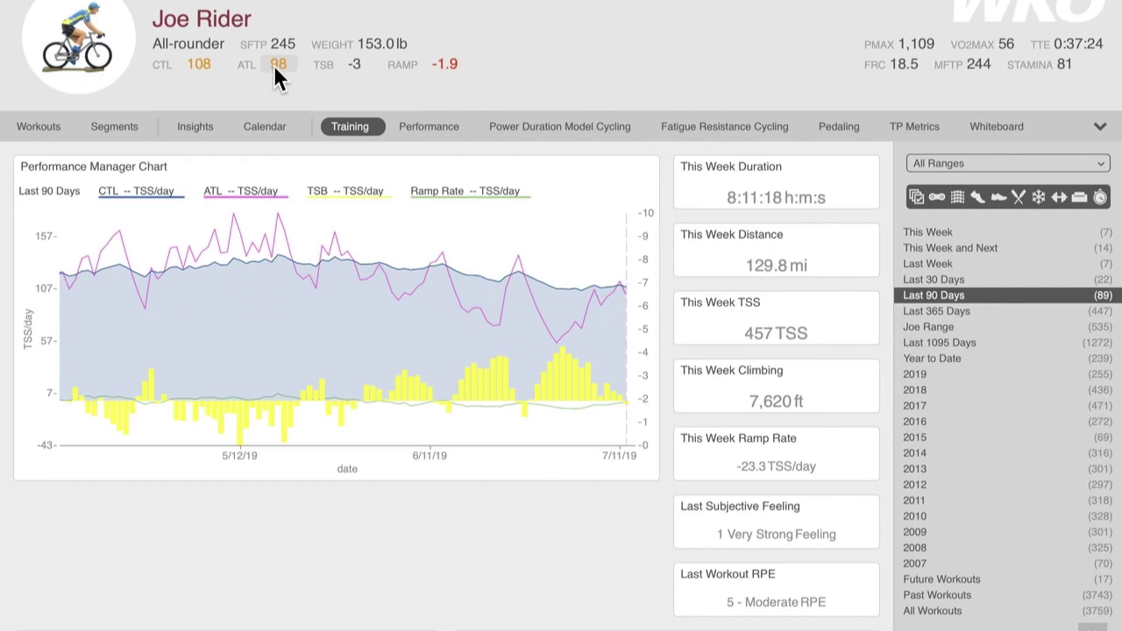
Step: Set the upper alert limit in the athlete's CTL preferences to 105
click(200, 63)
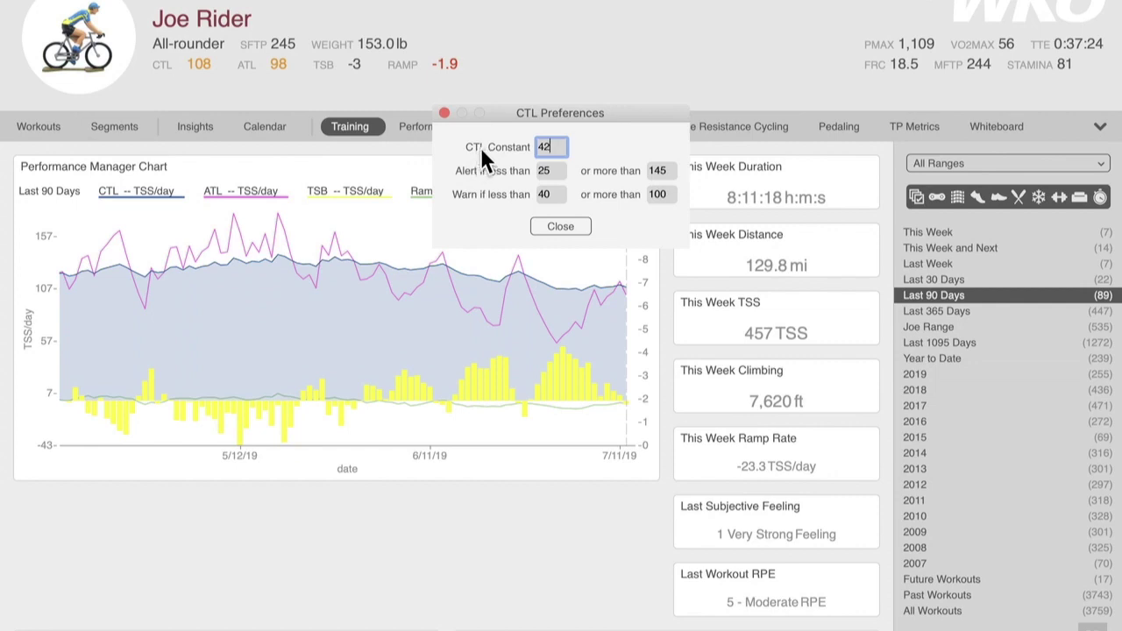
double_click(549, 147)
click(661, 171)
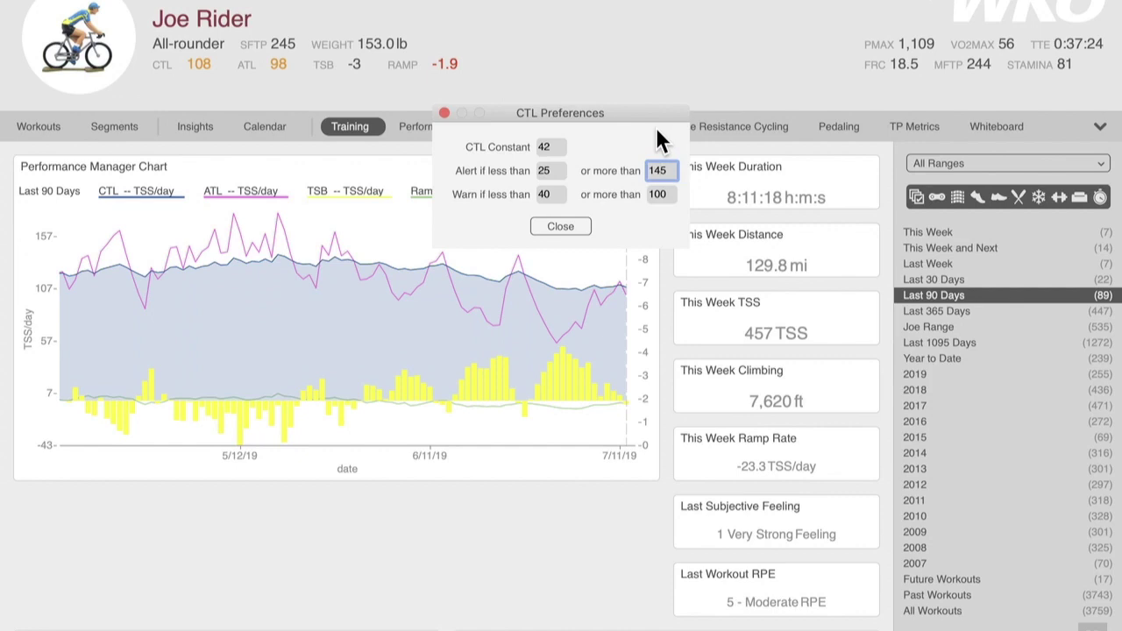
key(BackSpace)
text(0)
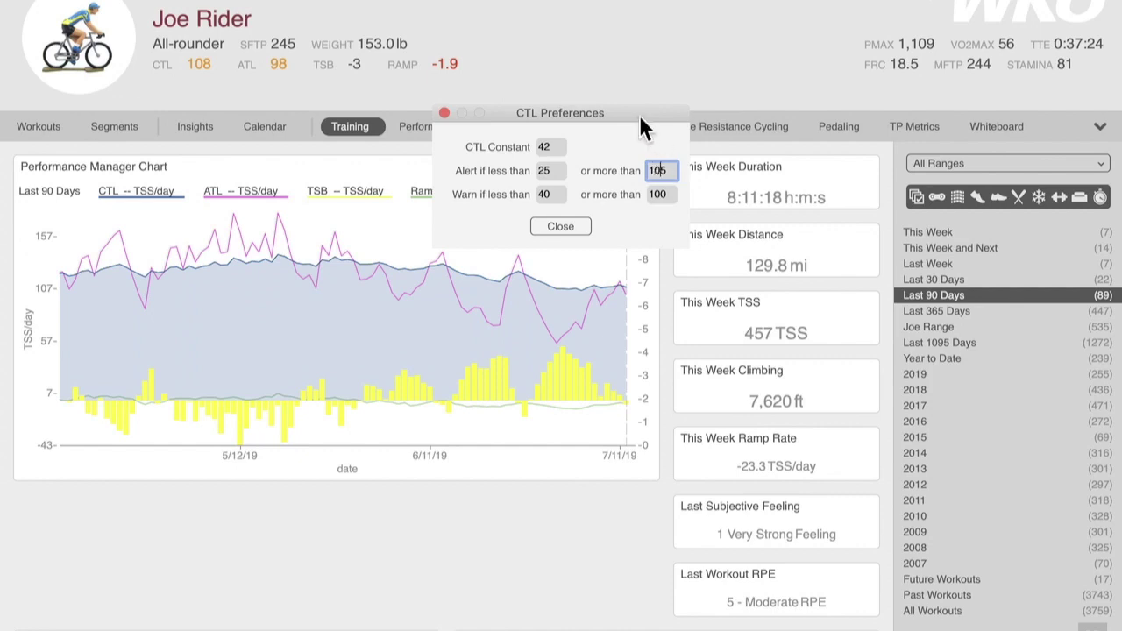
key(Tab)
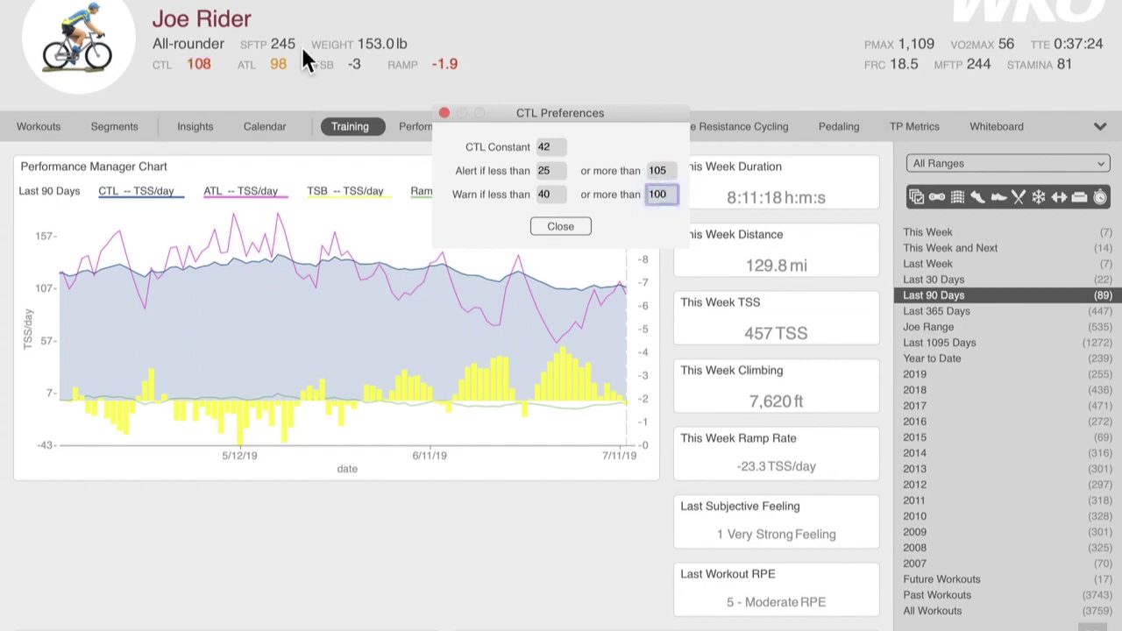
click(565, 226)
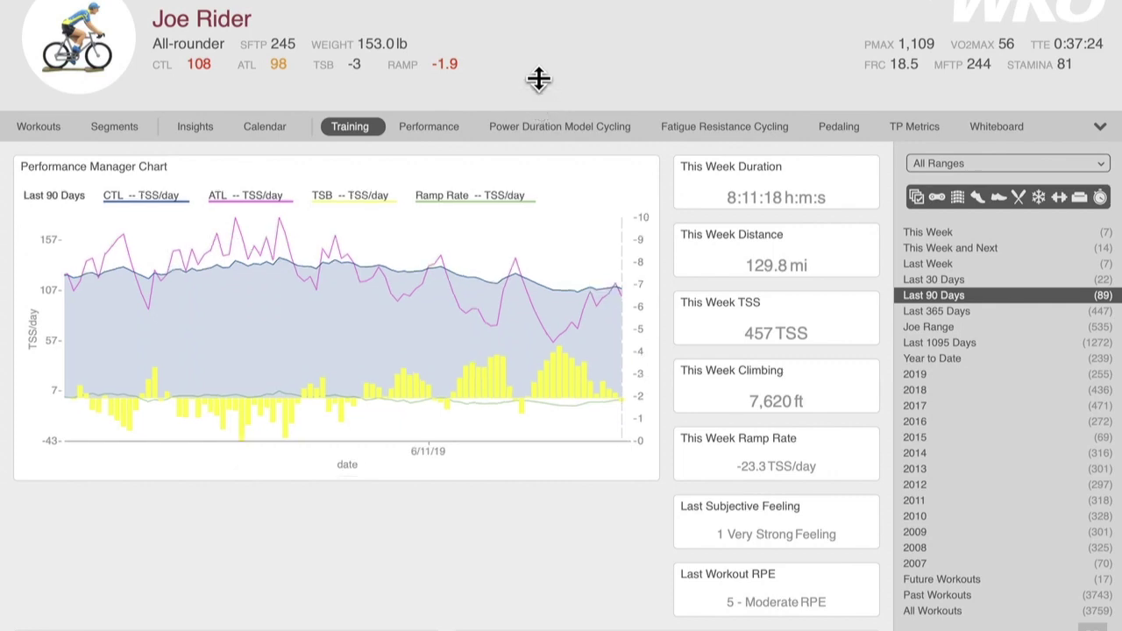
Step: Reduce the height of the athlete header above the dashboard and restore it to full size
scroll(534, 63, down, 1)
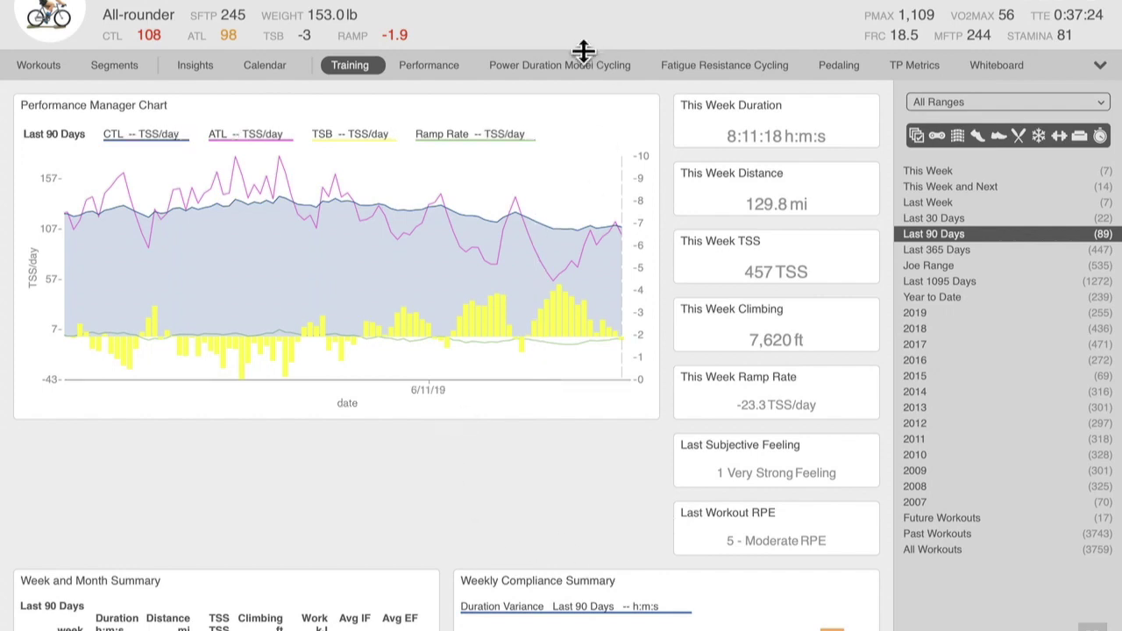
scroll(586, 7, down, 1)
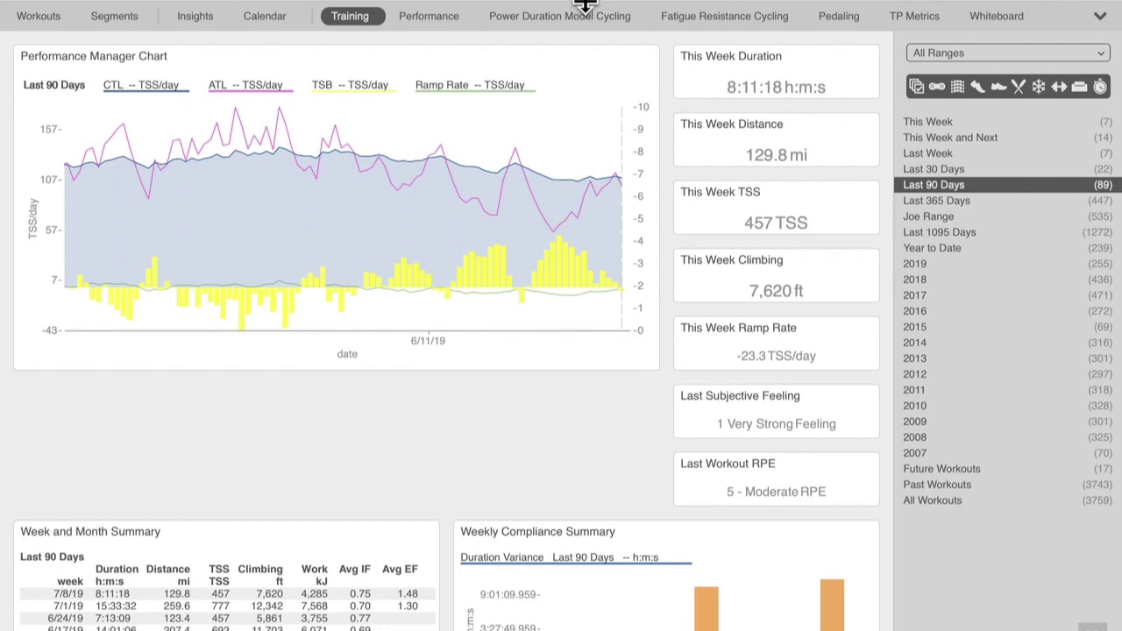
drag(585, 5, 584, 93)
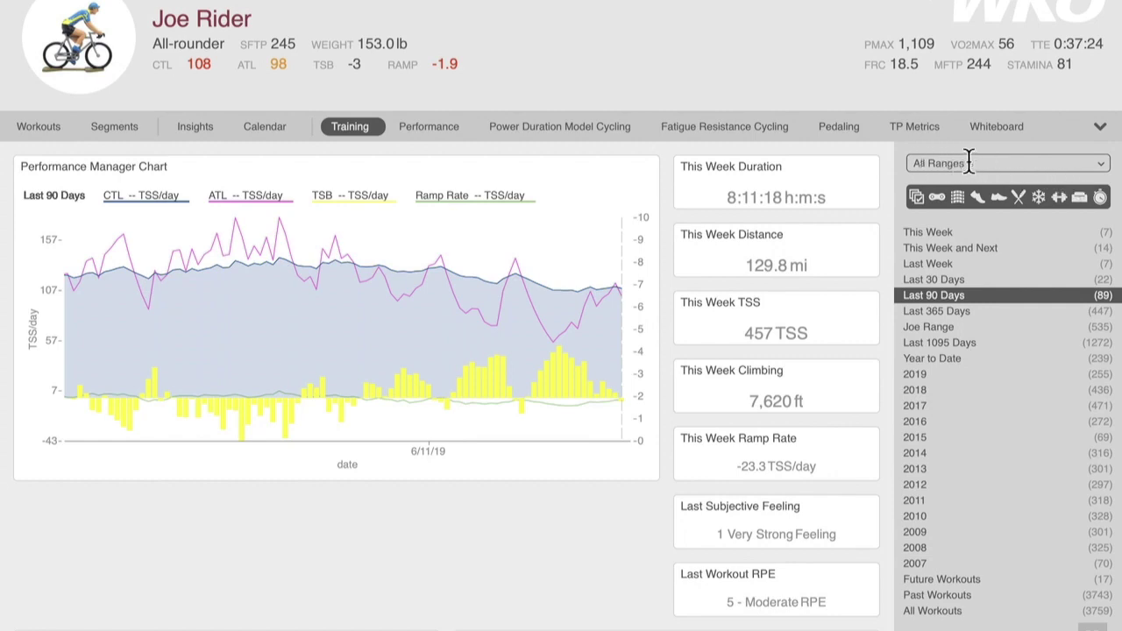
Step: Check the available range filters, and exclude cycling workouts from the ranges and include them again
click(1102, 167)
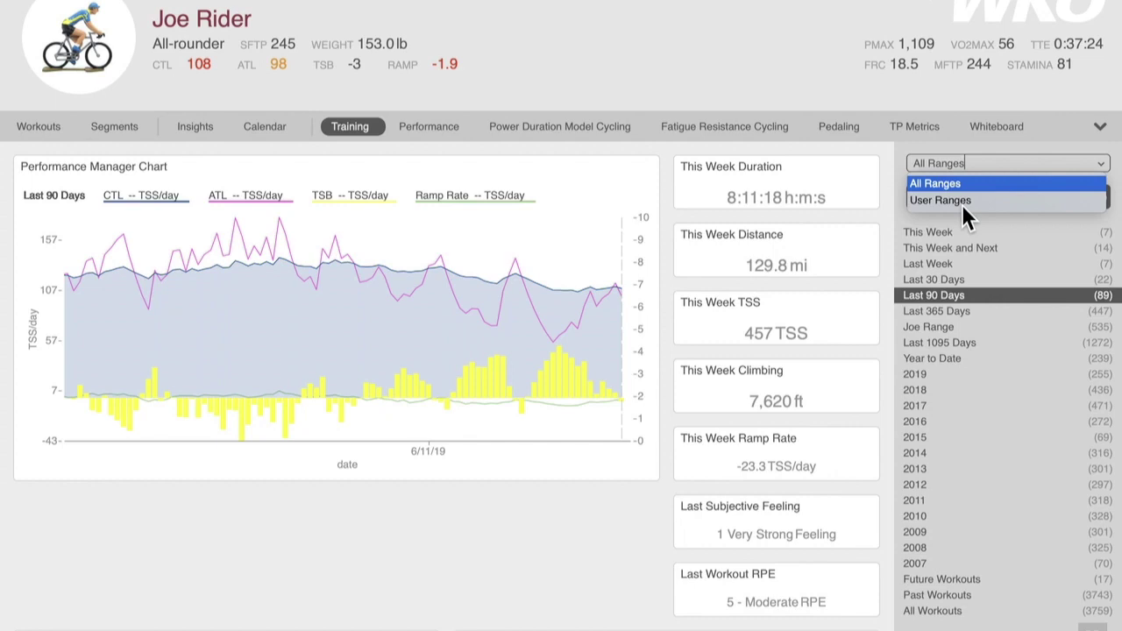
key(Escape)
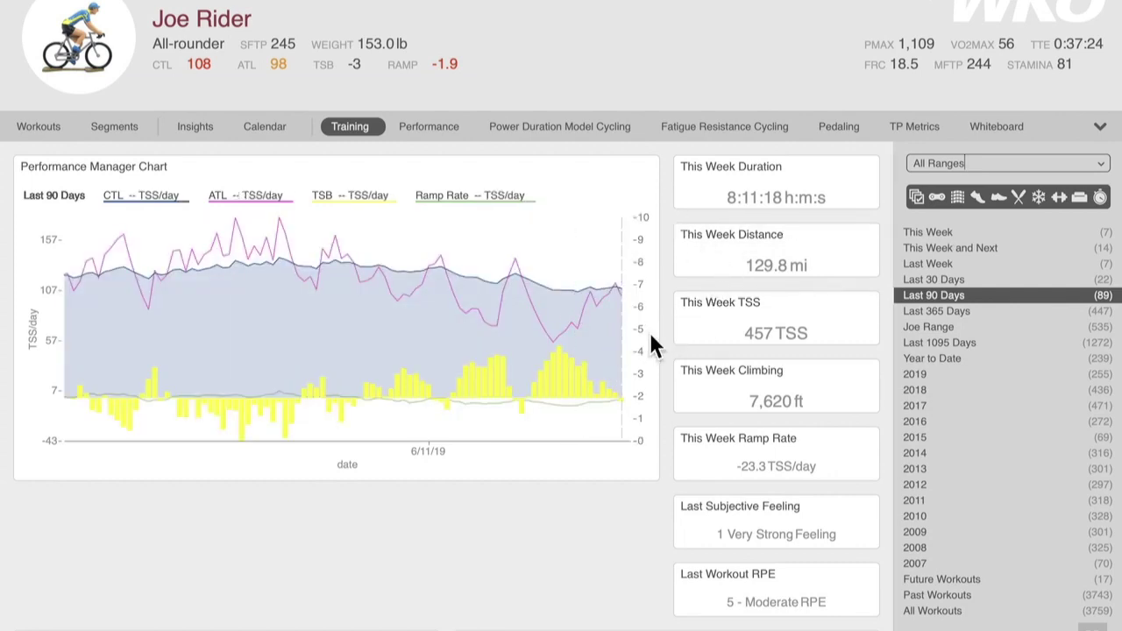
click(938, 198)
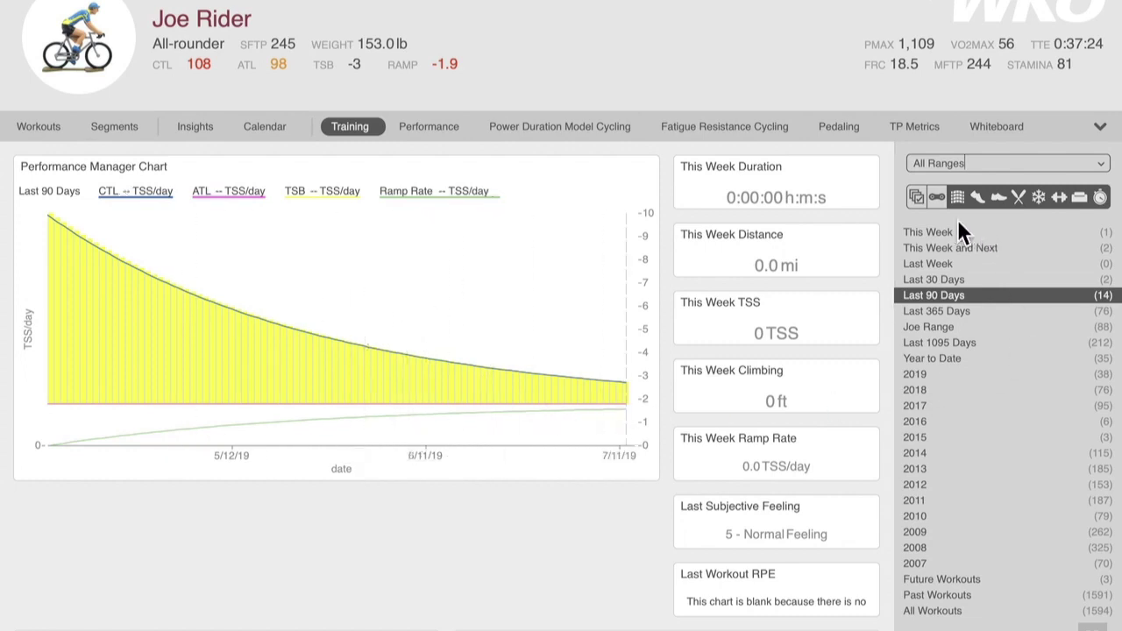
click(935, 199)
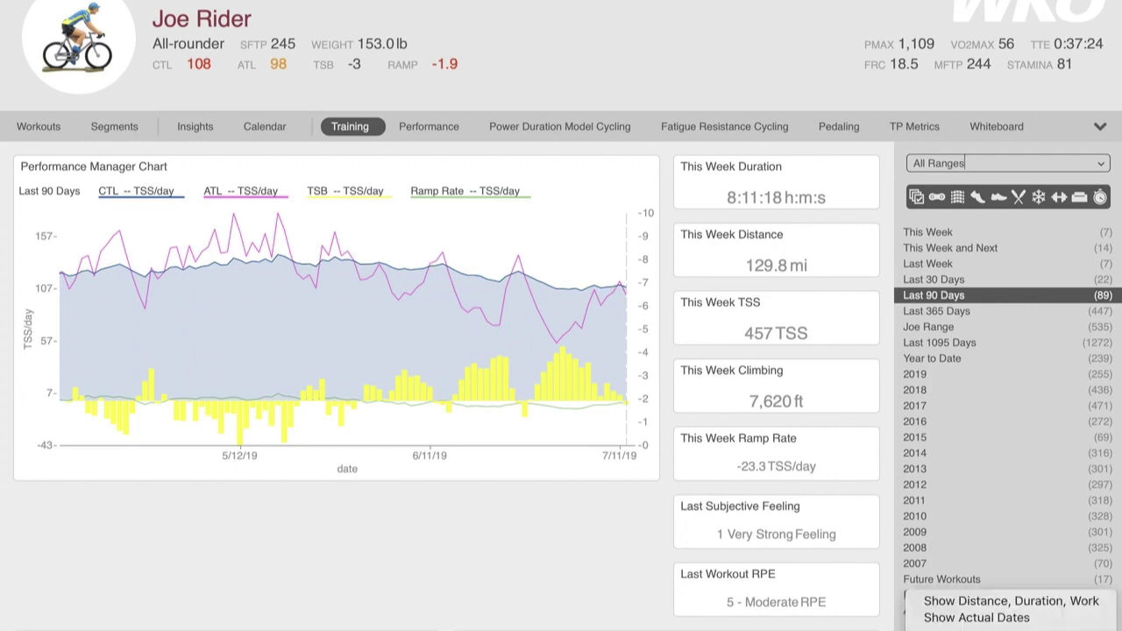
Step: Show the actual dates for every entry in the date range list
click(922, 619)
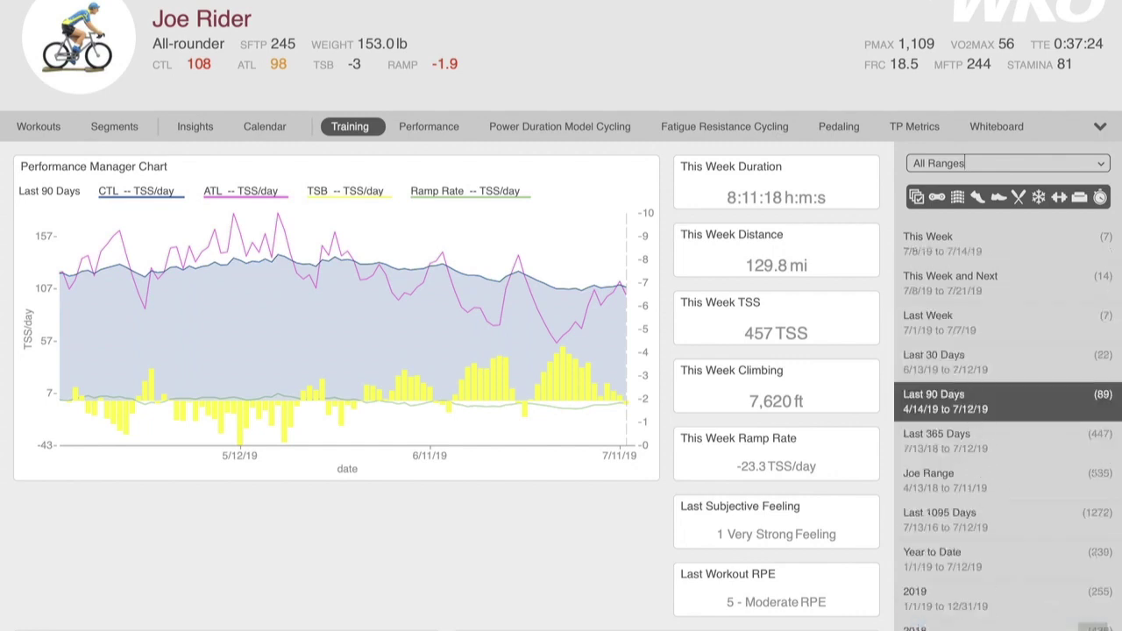
Step: Show distance, duration and work for the date ranges, and reduce the list to range names only by hiding the dates and metrics
right_click(911, 592)
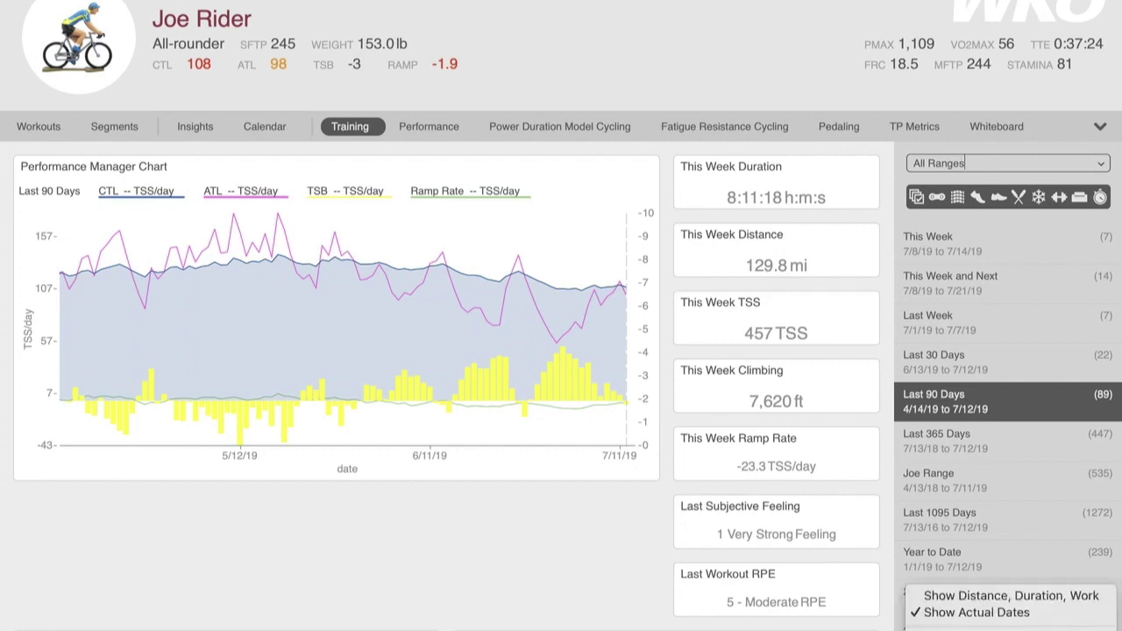
click(943, 599)
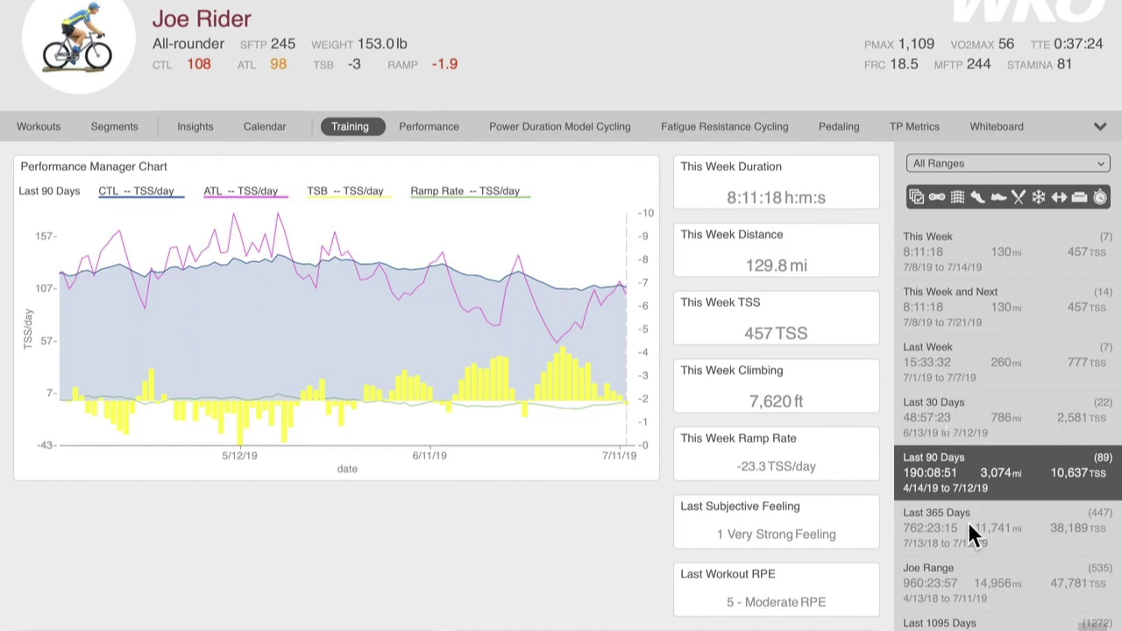
right_click(917, 605)
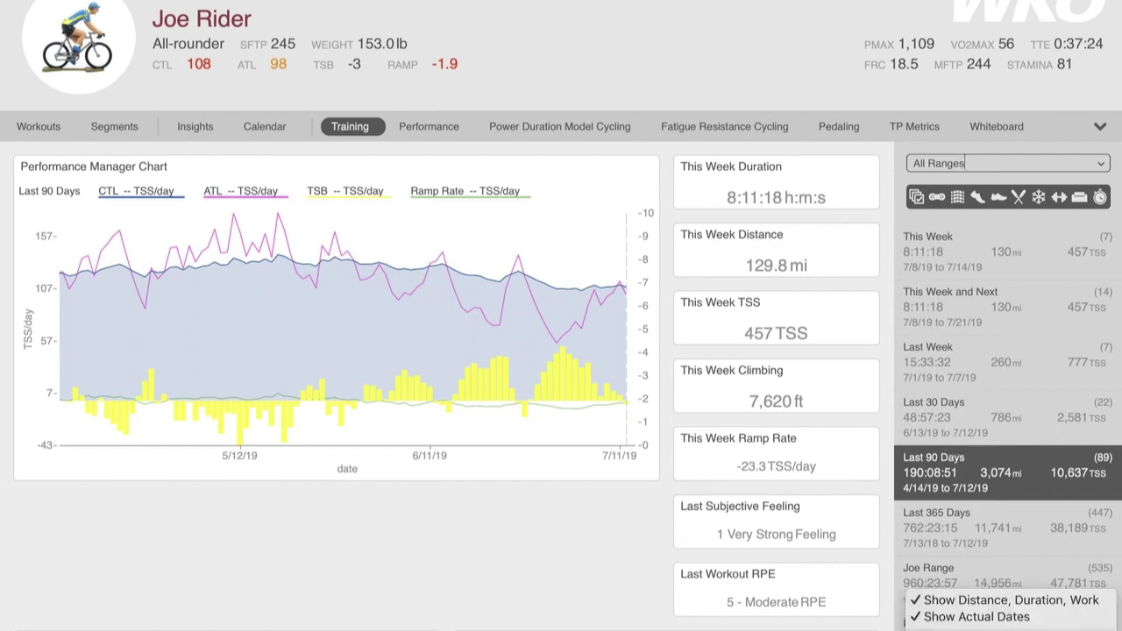
click(932, 619)
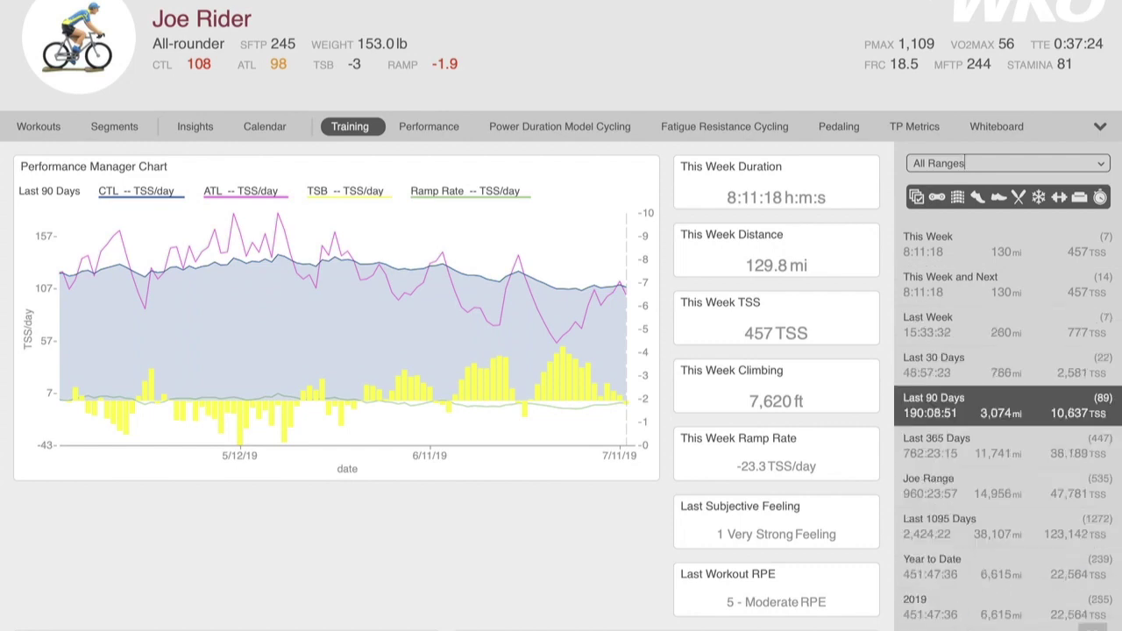
right_click(912, 609)
click(962, 598)
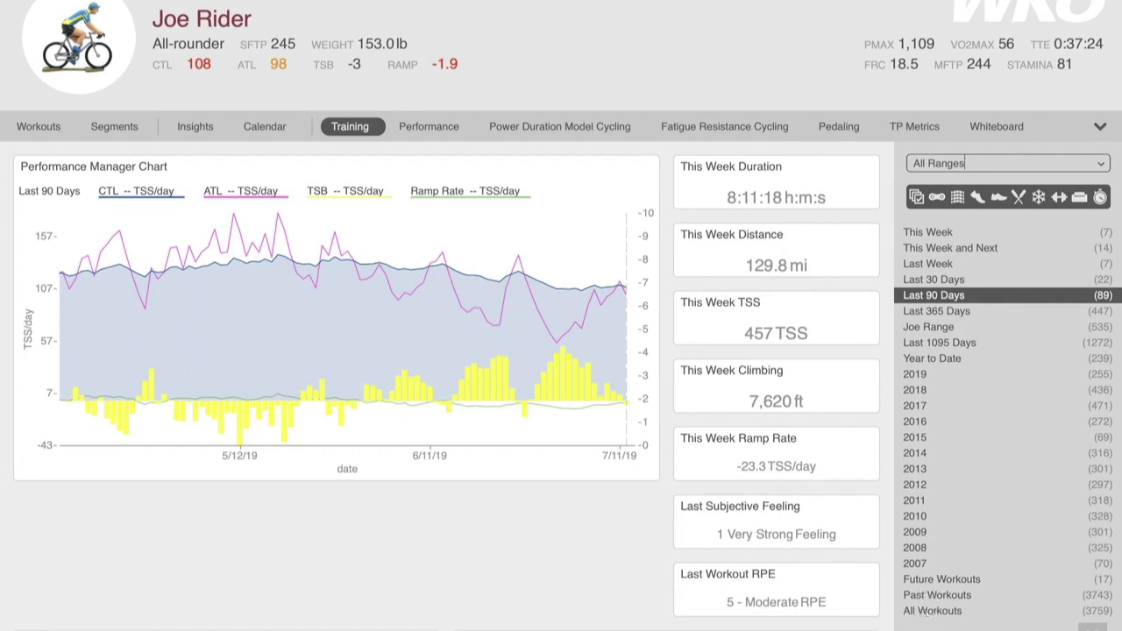
Step: Create a custom athlete range named Test Range running from 4/14/19 to 6/12/19
click(1092, 627)
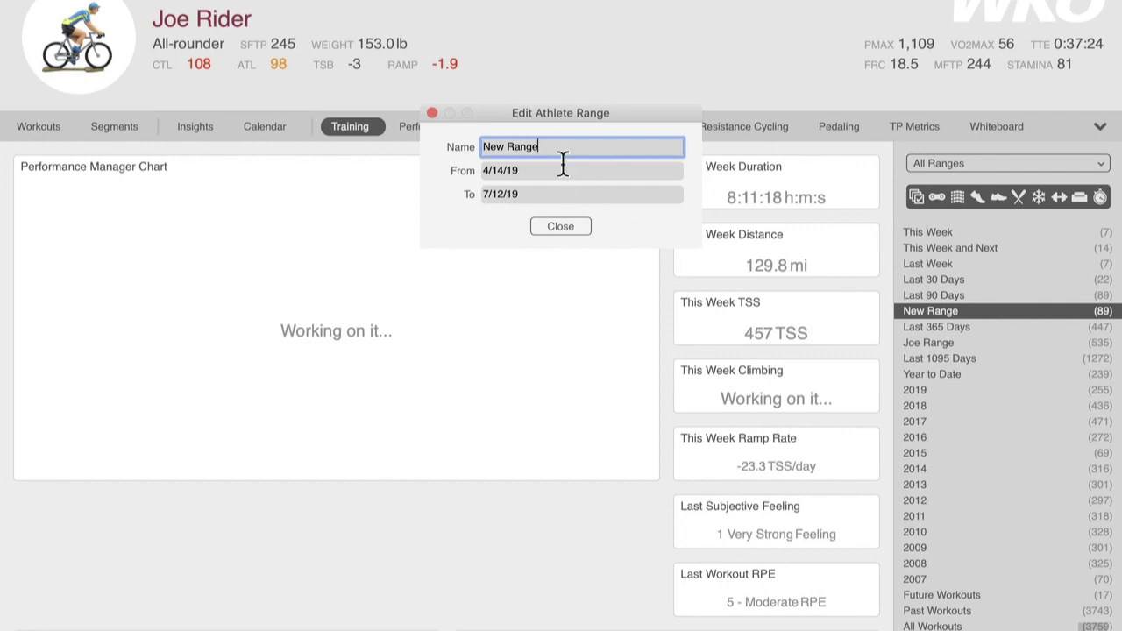
click(521, 171)
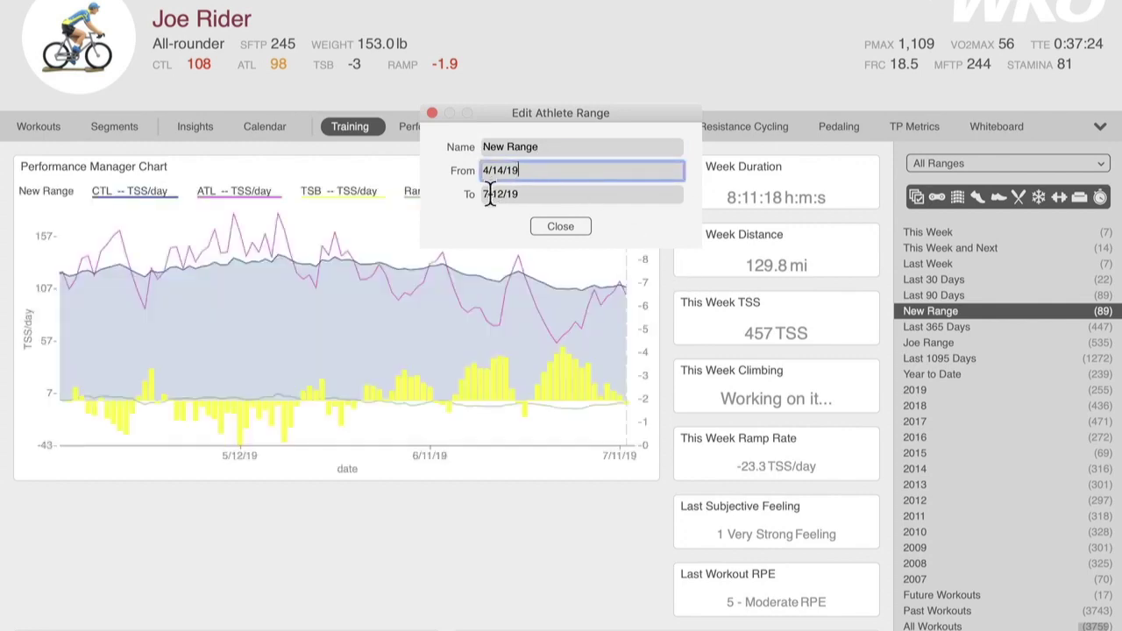
click(492, 194)
key(Delete)
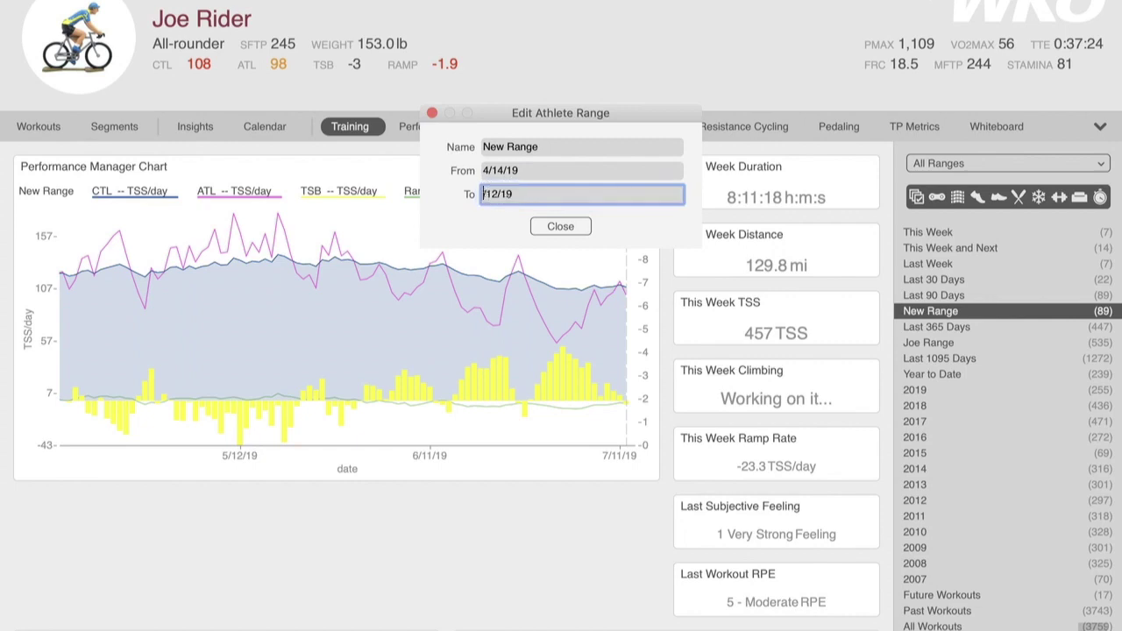
text(6)
drag(543, 147, 473, 143)
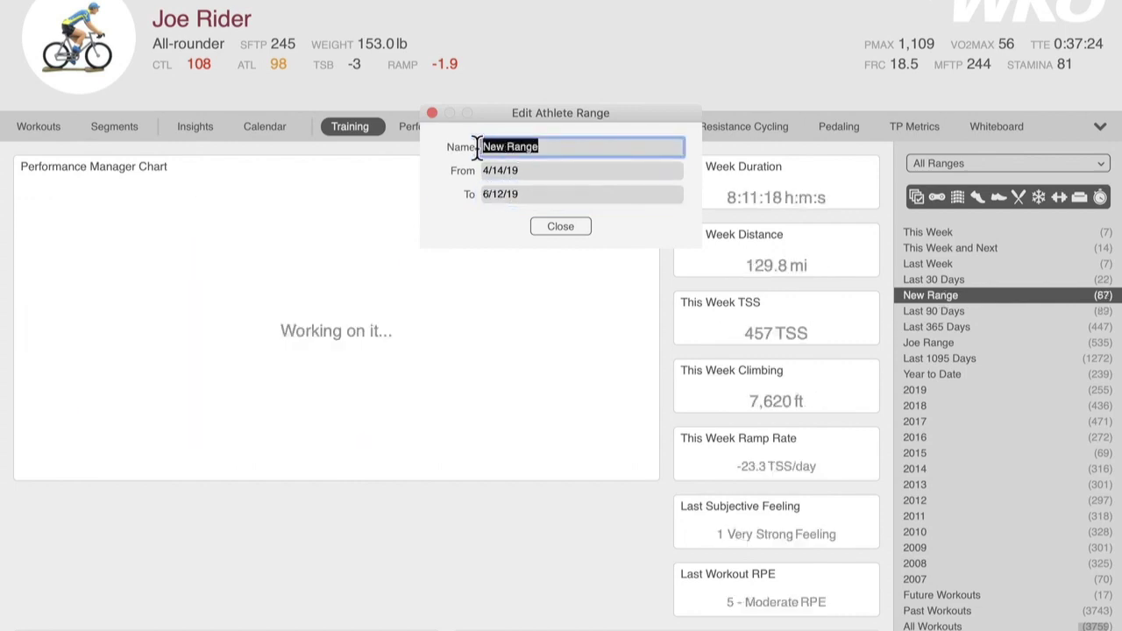
text(Test Range)
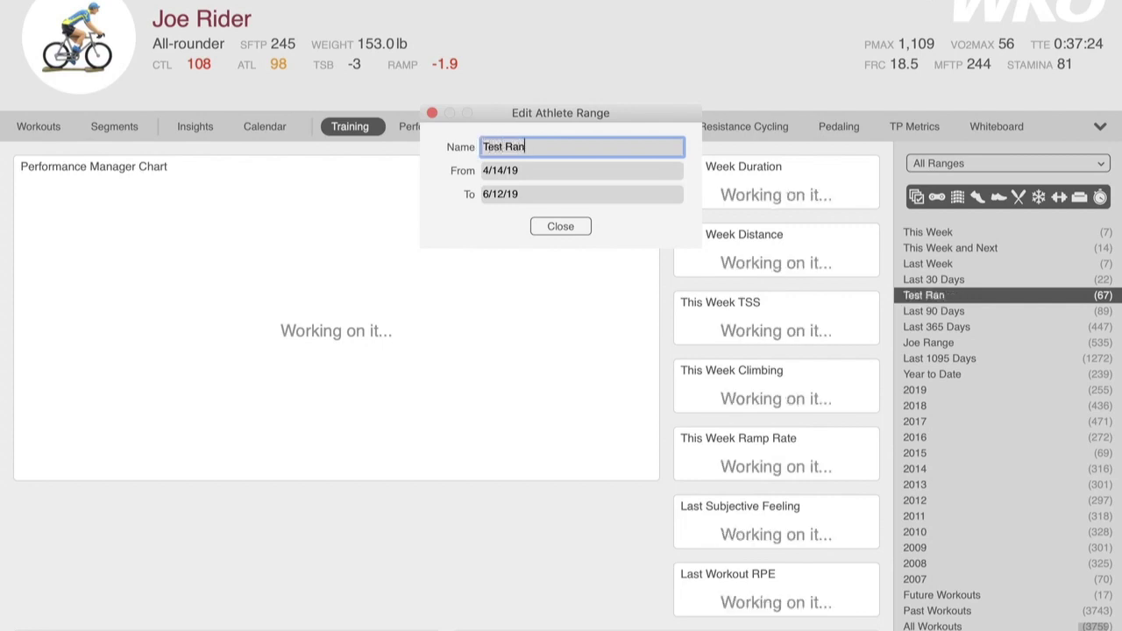
click(561, 227)
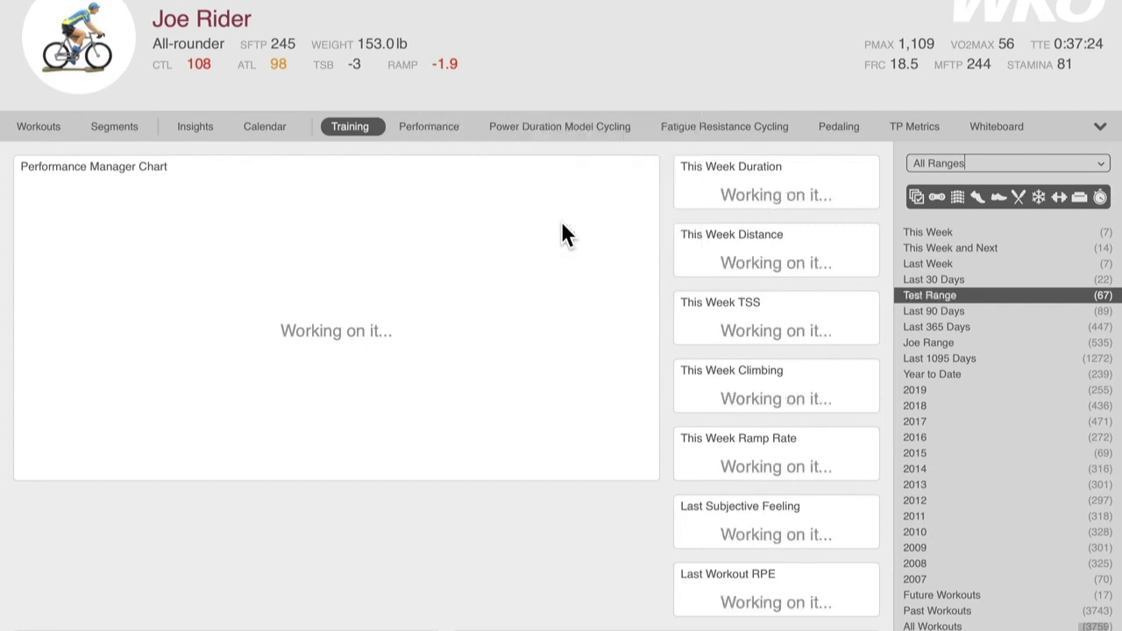
Step: Select the new Test Range, and switch the dashboard back to the Last 90 Days range
click(943, 307)
click(941, 298)
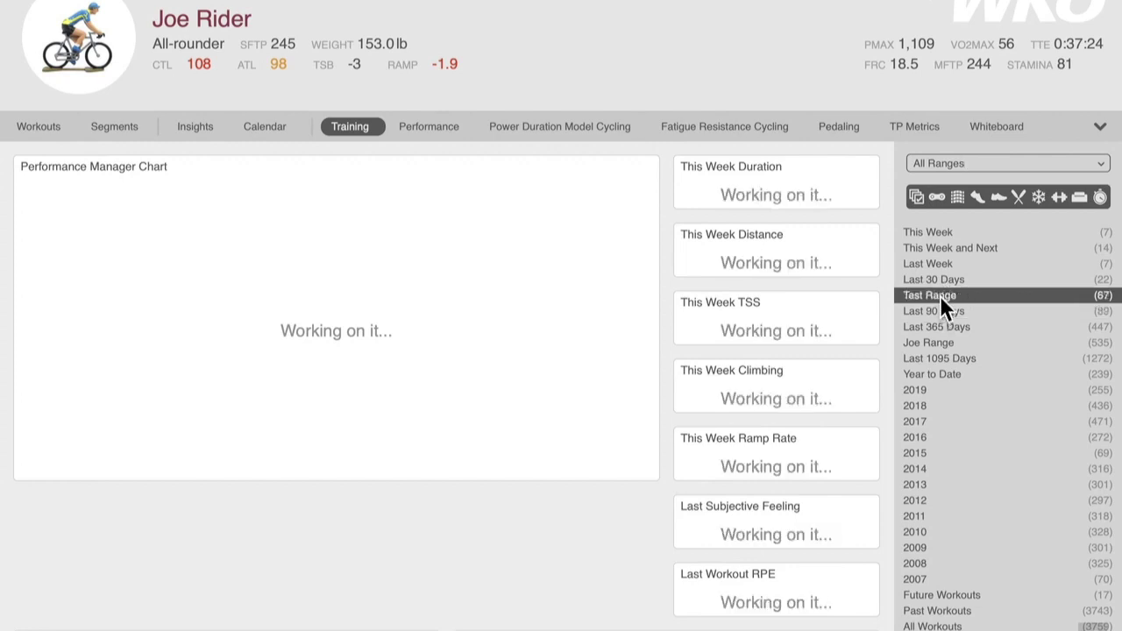
click(942, 307)
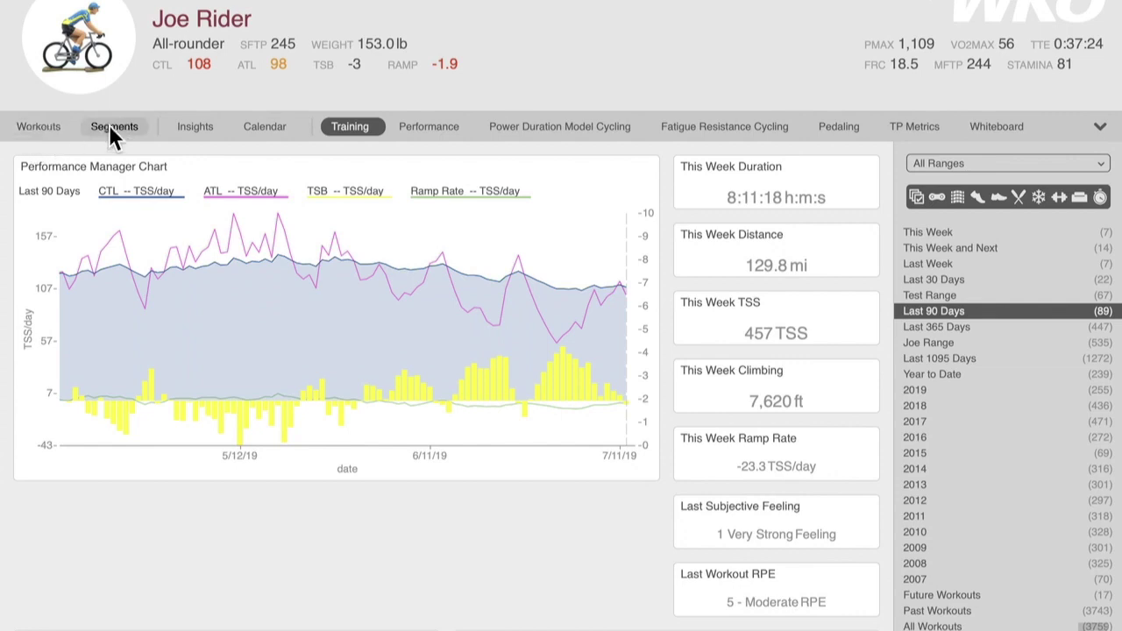
Step: Open the workouts list and select the GROUP RIDE - RIDE DOWN workout from Wednesday, July 10, 2019
click(38, 126)
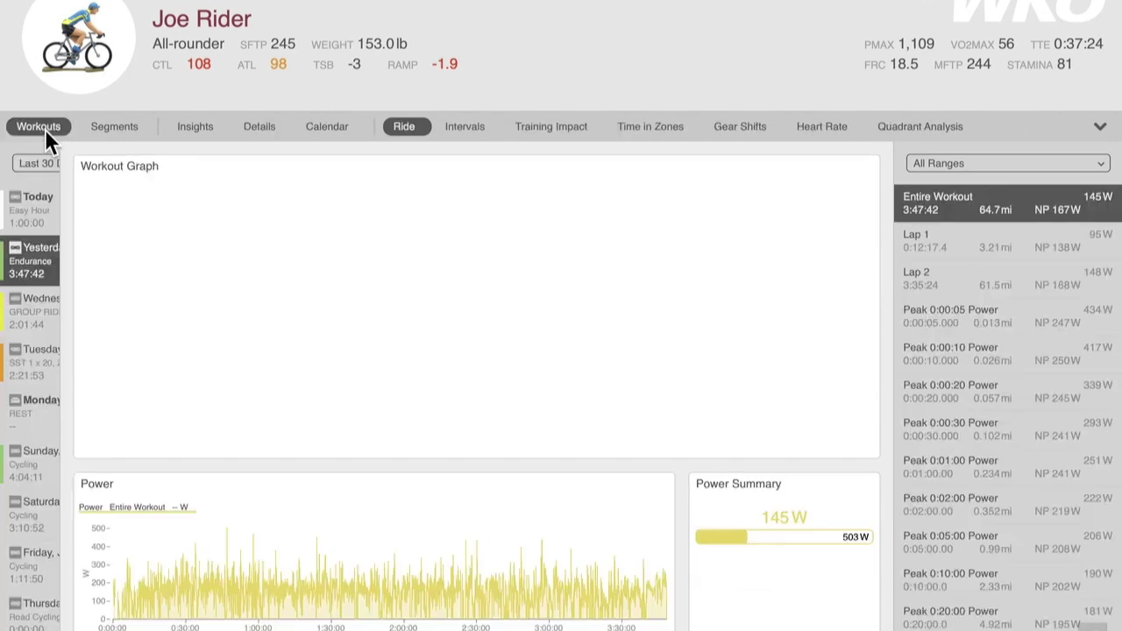
click(45, 131)
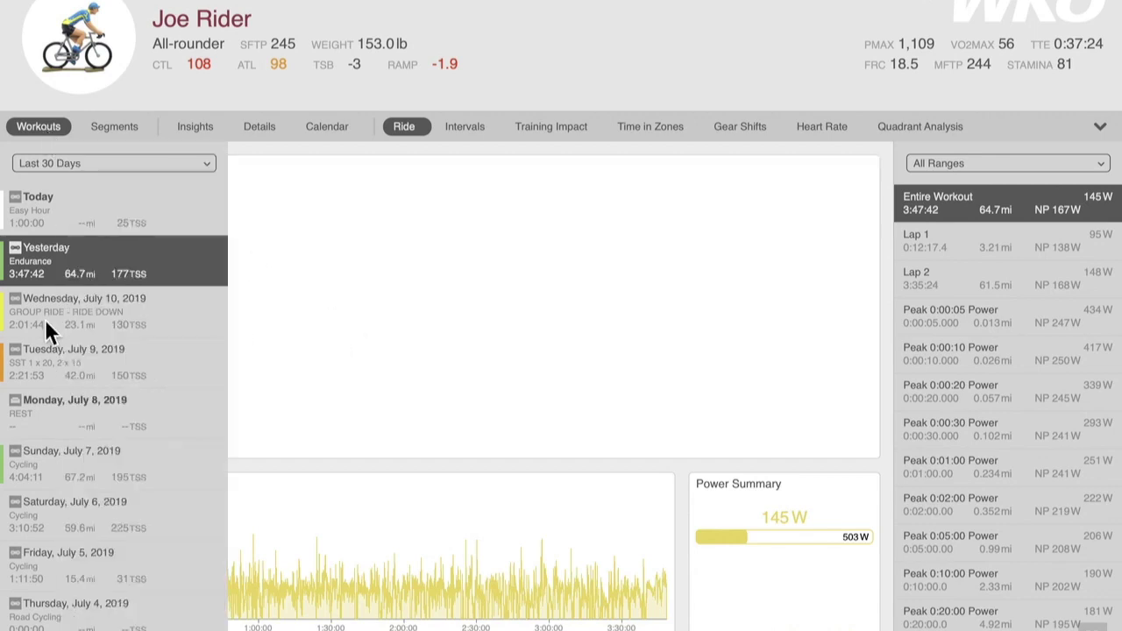
click(45, 319)
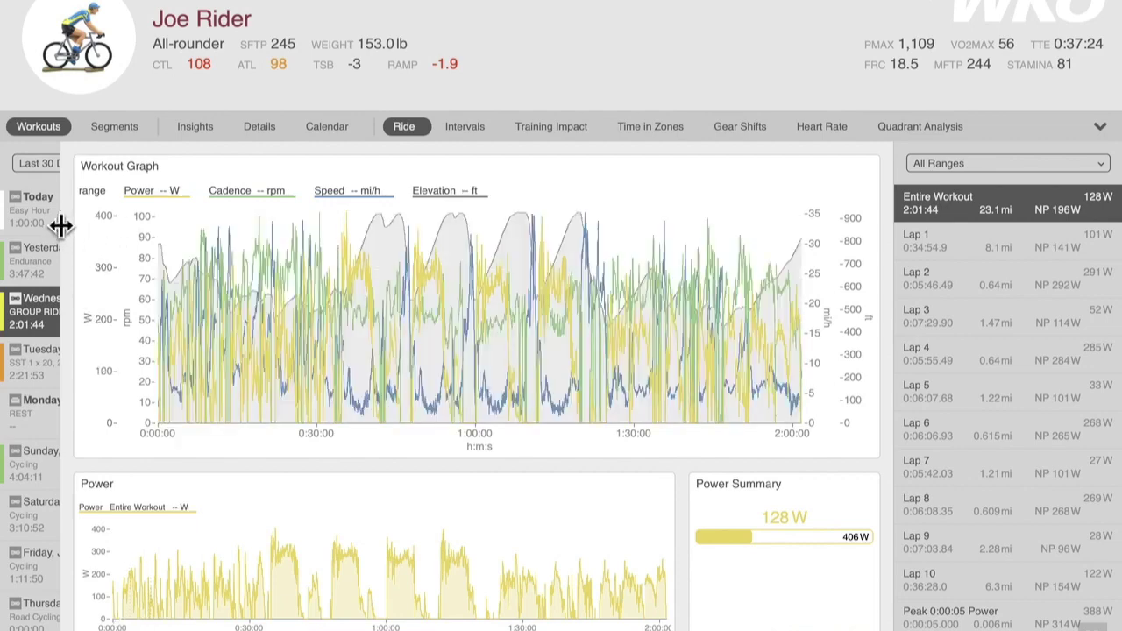
Step: Widen the workouts list to its full width and narrow it back to a thin strip beside the charts
drag(60, 226, 394, 243)
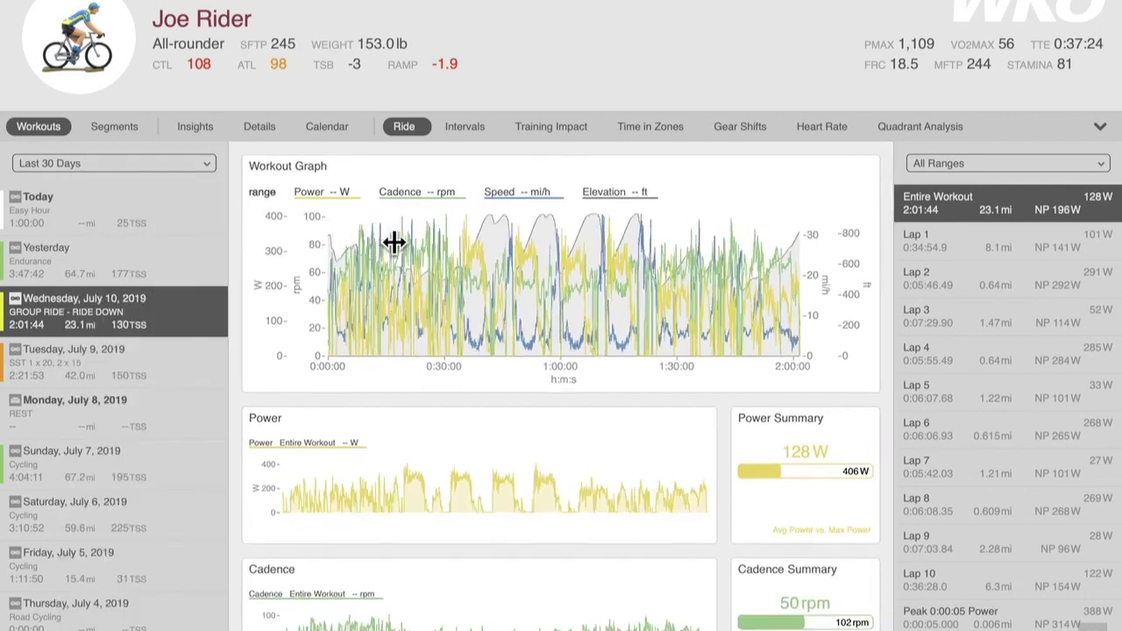
click(299, 341)
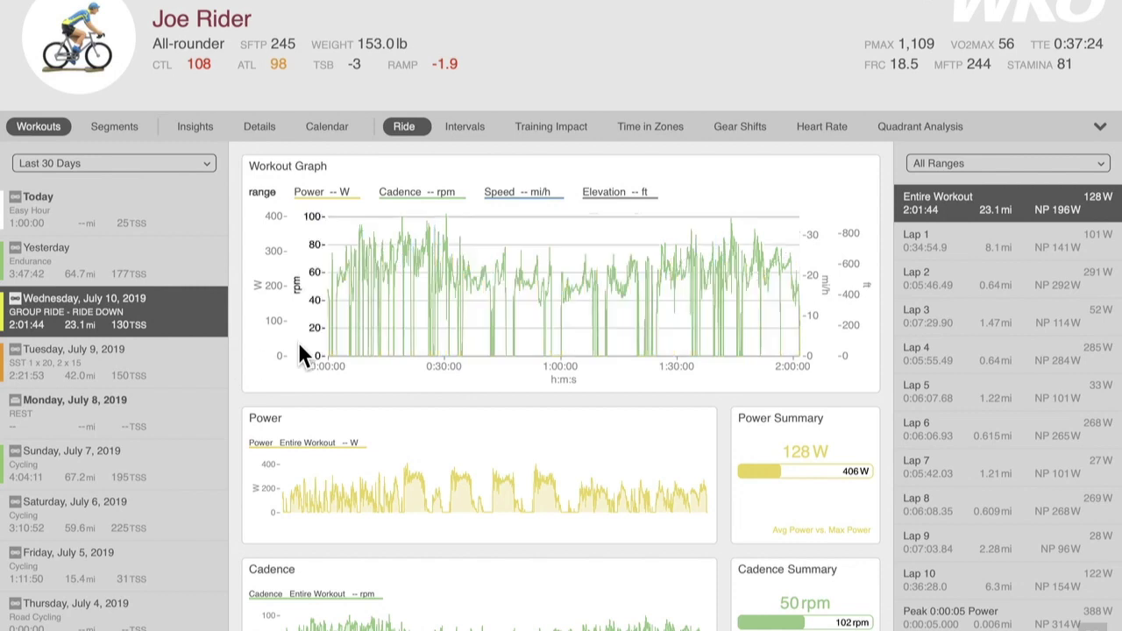
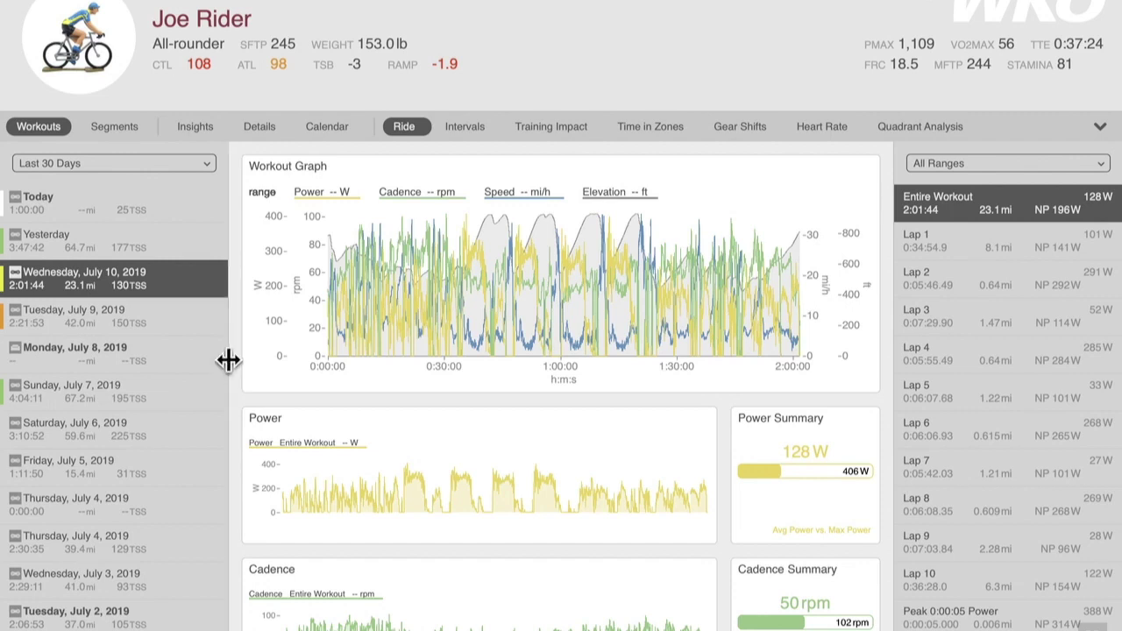
drag(228, 359, 56, 357)
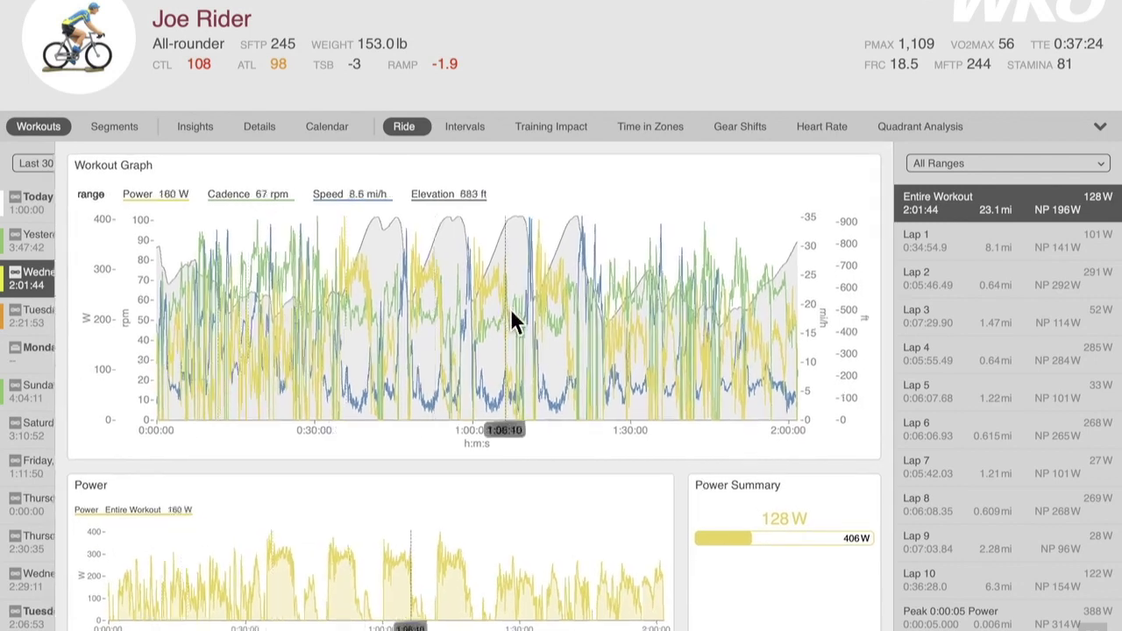
Step: Check the date range options for the workouts list and filter the workouts by the text SST
mouse_move(33, 329)
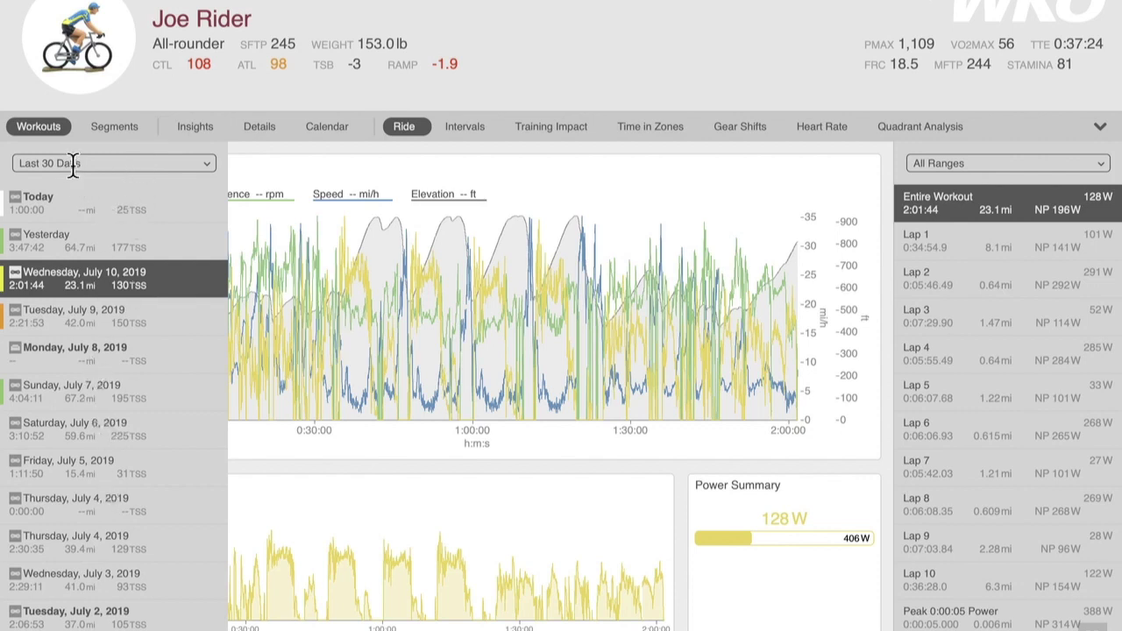
click(205, 162)
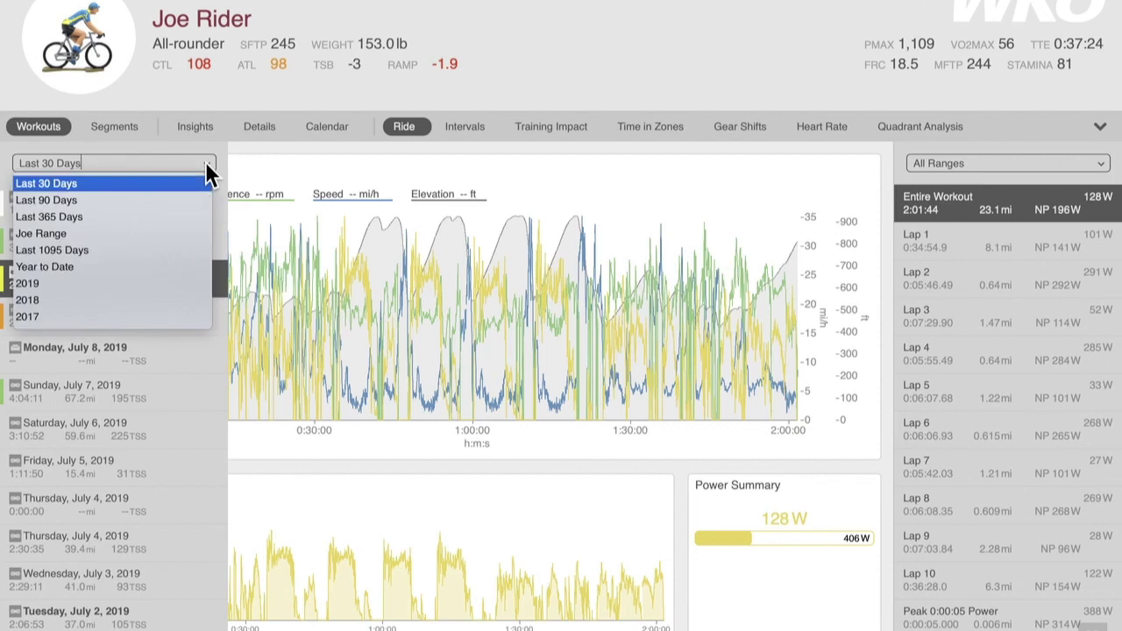
scroll(145, 219, up, 2)
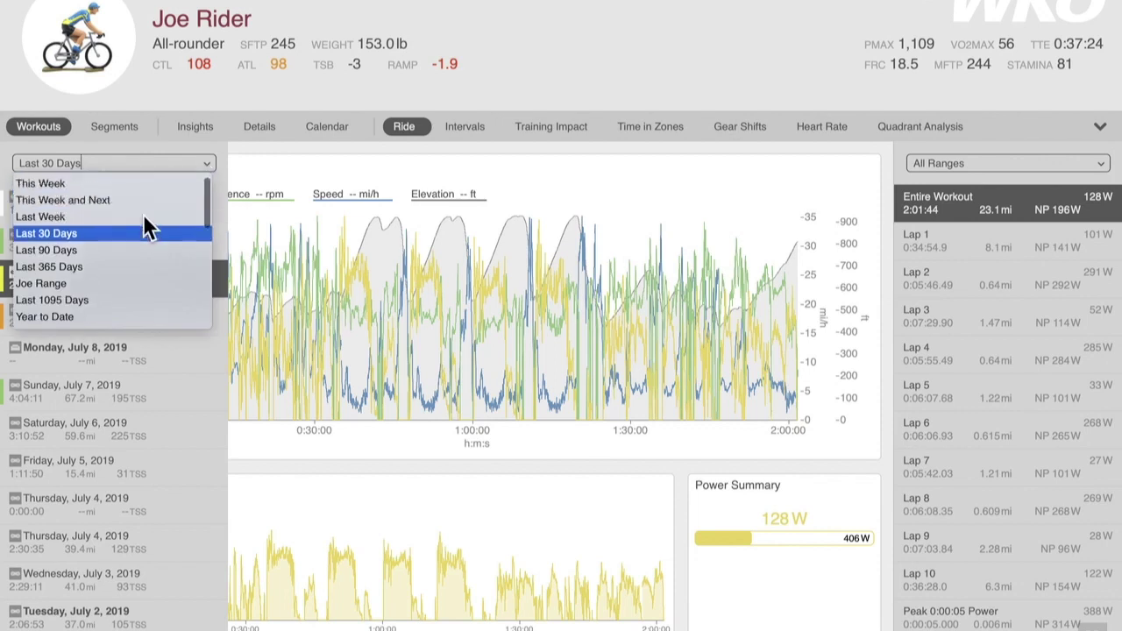
scroll(145, 223, down, 2)
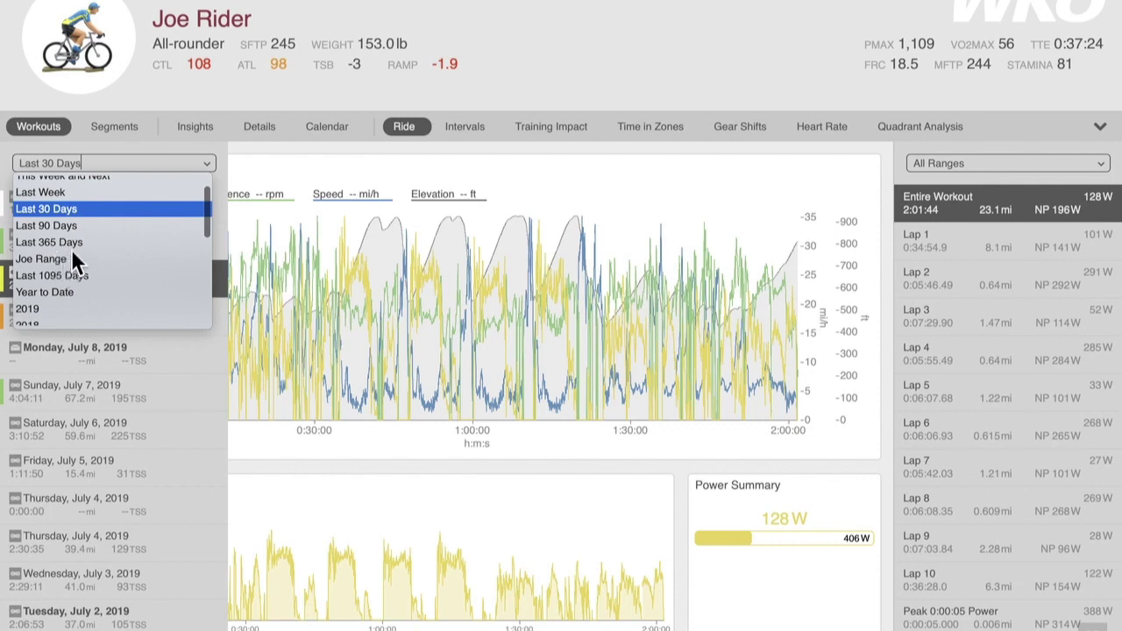
scroll(94, 196, up, 2)
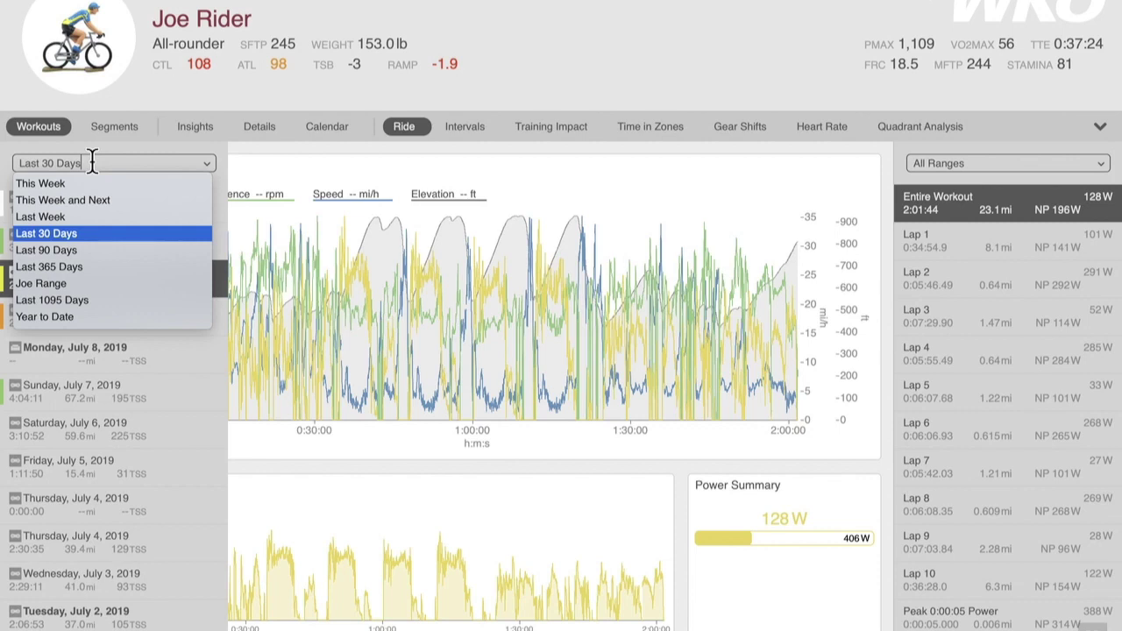
drag(92, 163, 18, 163)
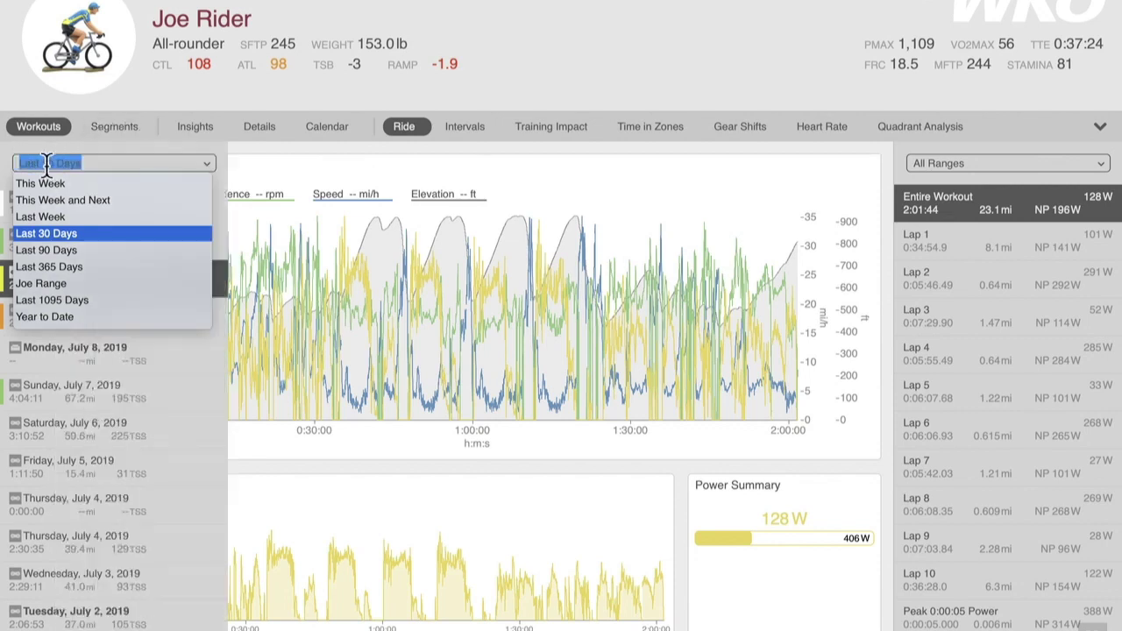
text(SST)
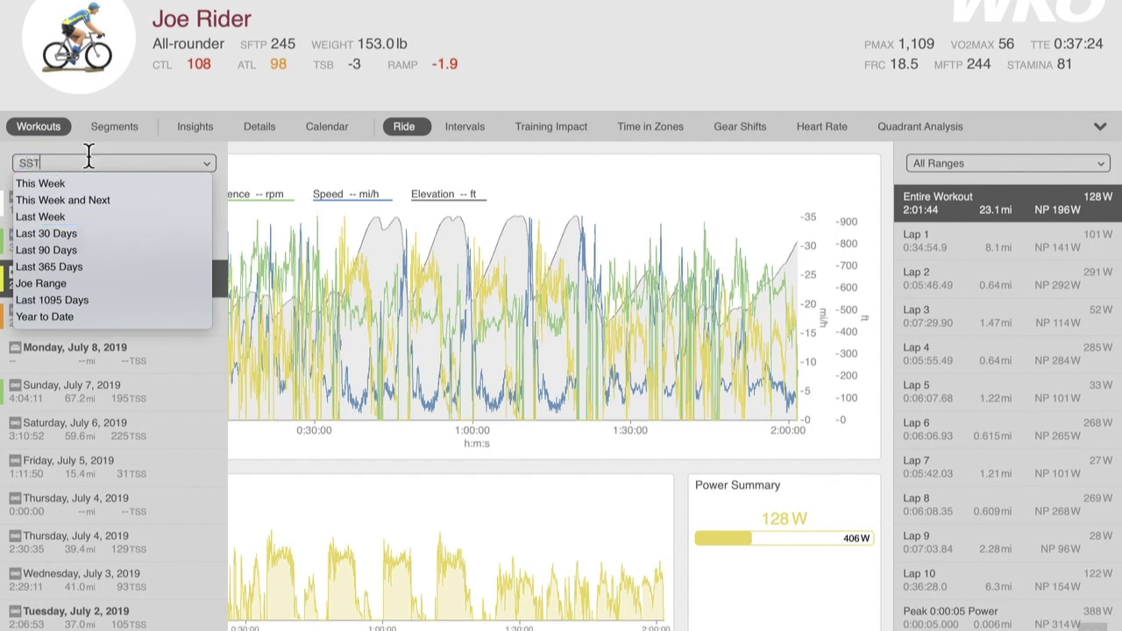
key(Return)
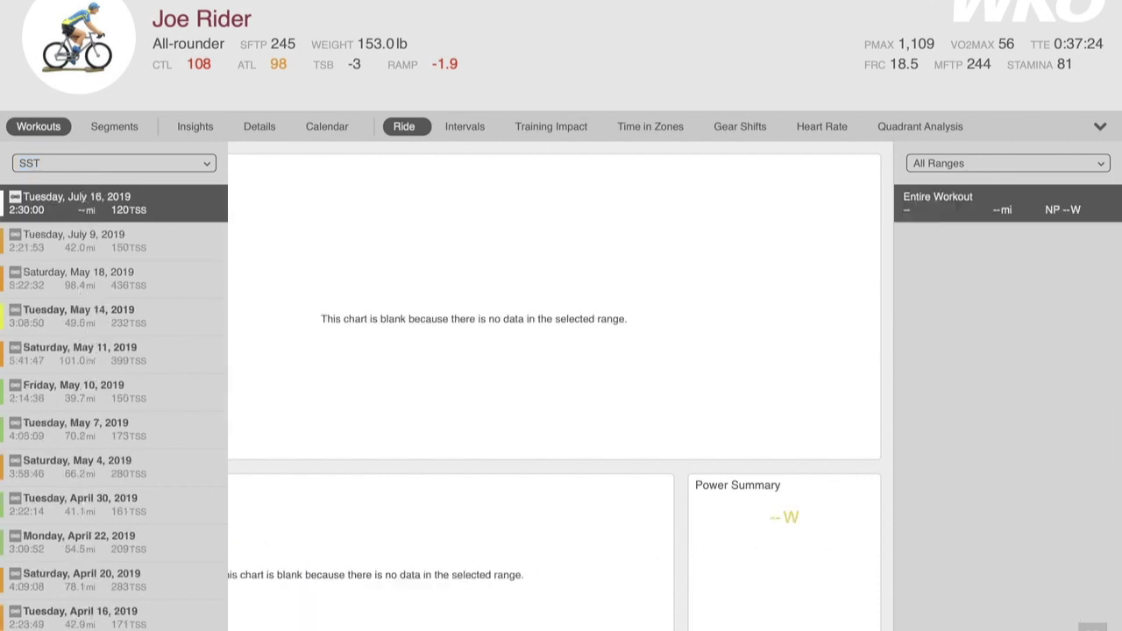
Step: Show workout titles in the list and select the SST 1 x 20, 2 x 15 workout from Tuesday, July 9, 2019
right_click(88, 626)
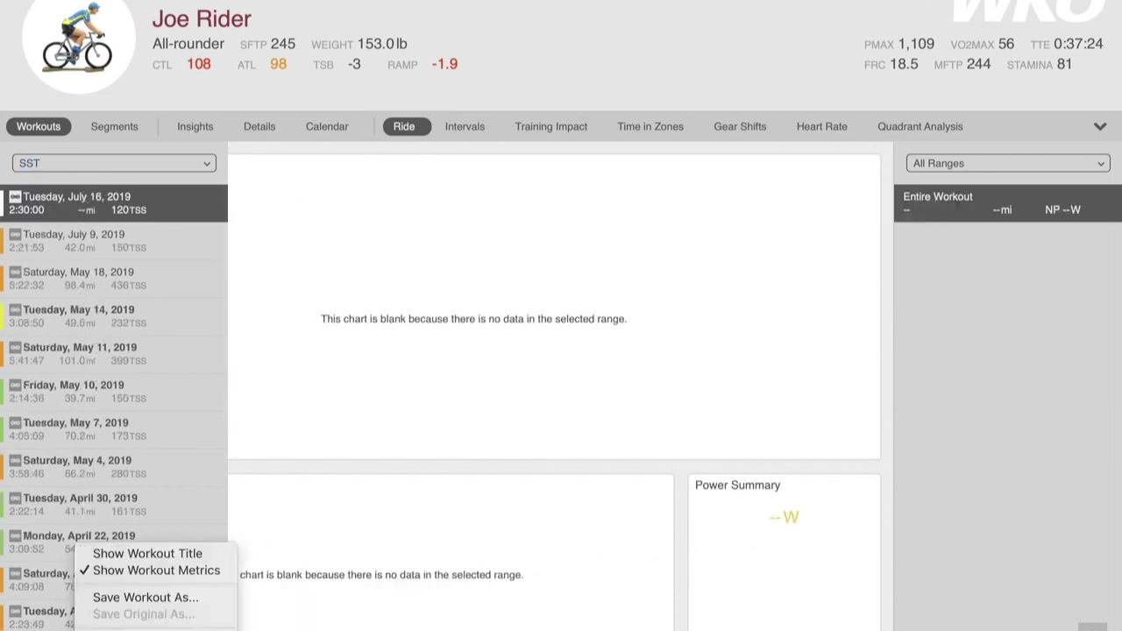
click(92, 557)
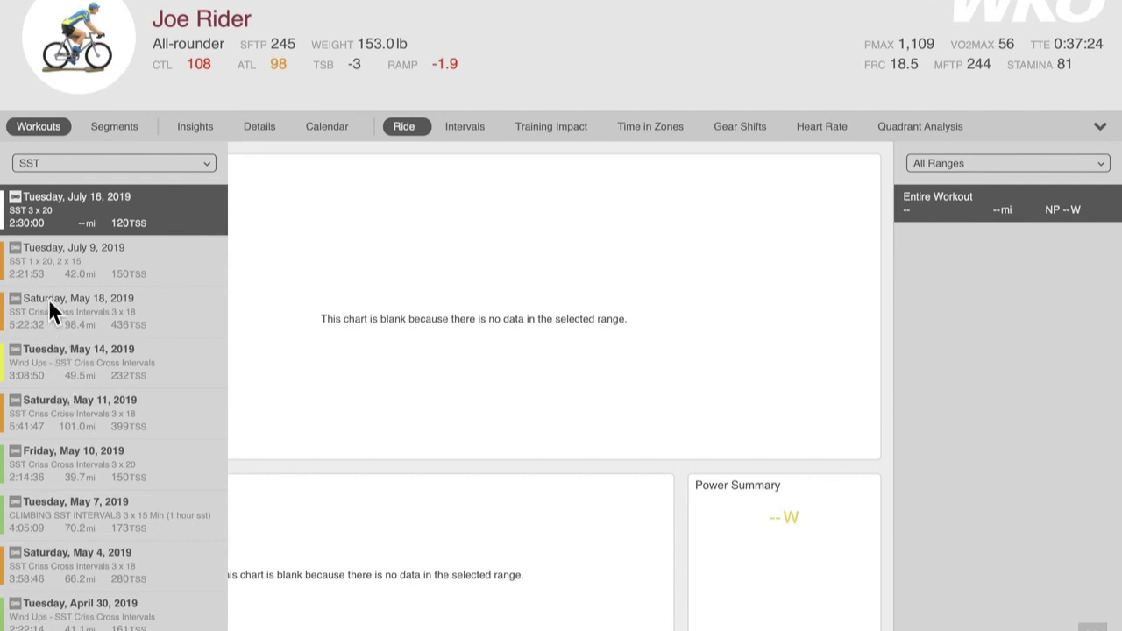
click(53, 273)
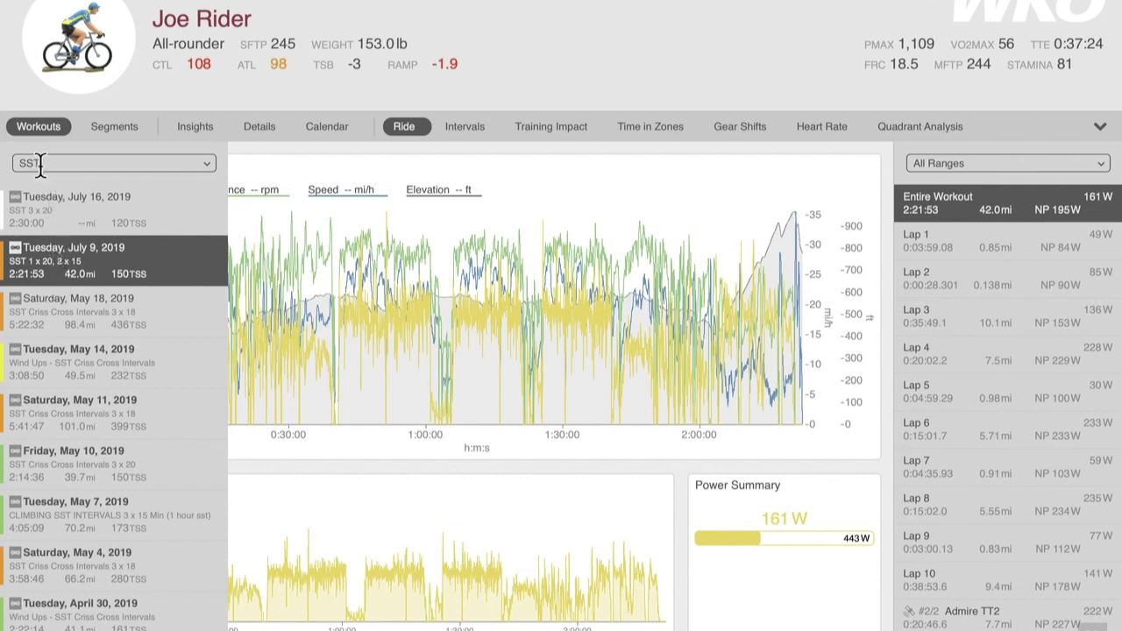
Step: Clear the SST filter from the workouts list and select the group ride from Wednesday, July 10, 2019
drag(41, 163, 10, 165)
key(BackSpace)
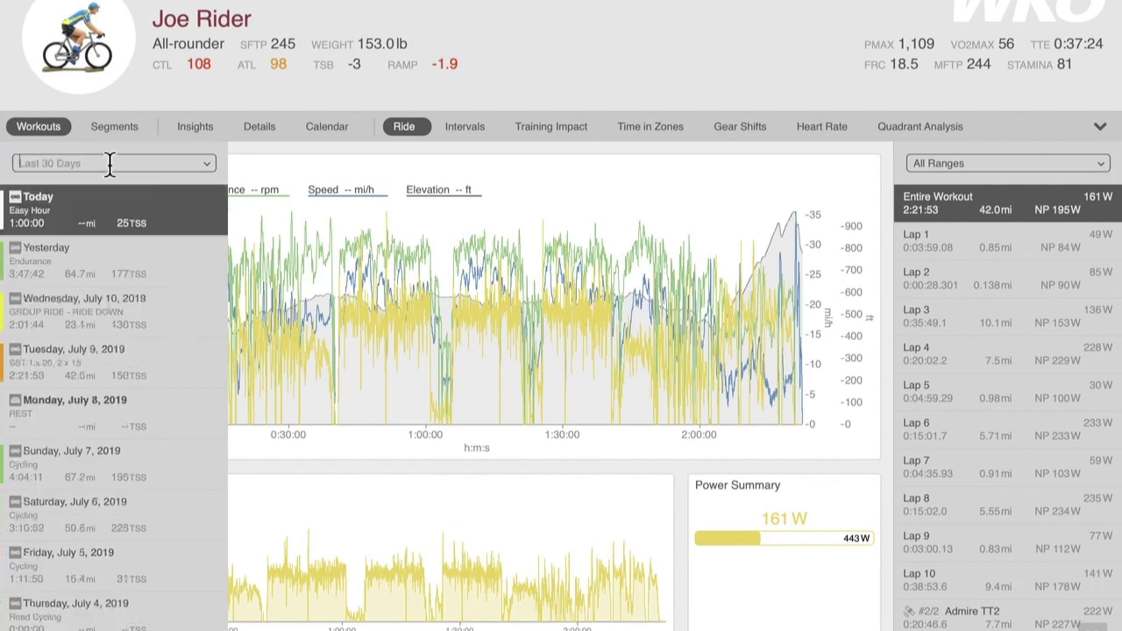
click(74, 308)
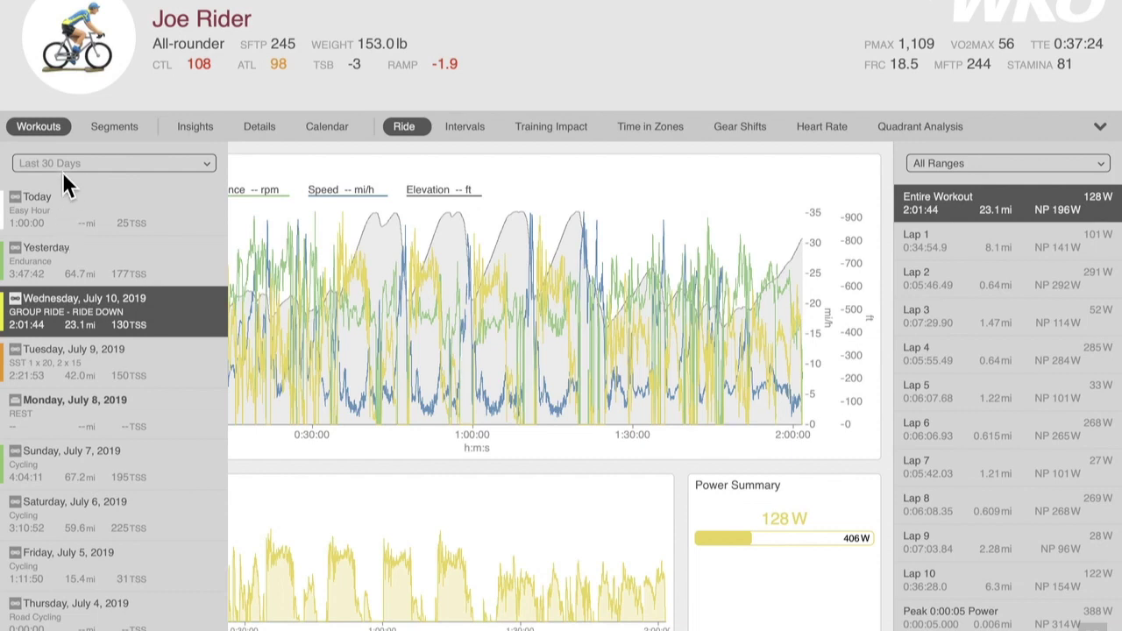
Step: Close the workouts list and open the athlete's segments list
click(42, 125)
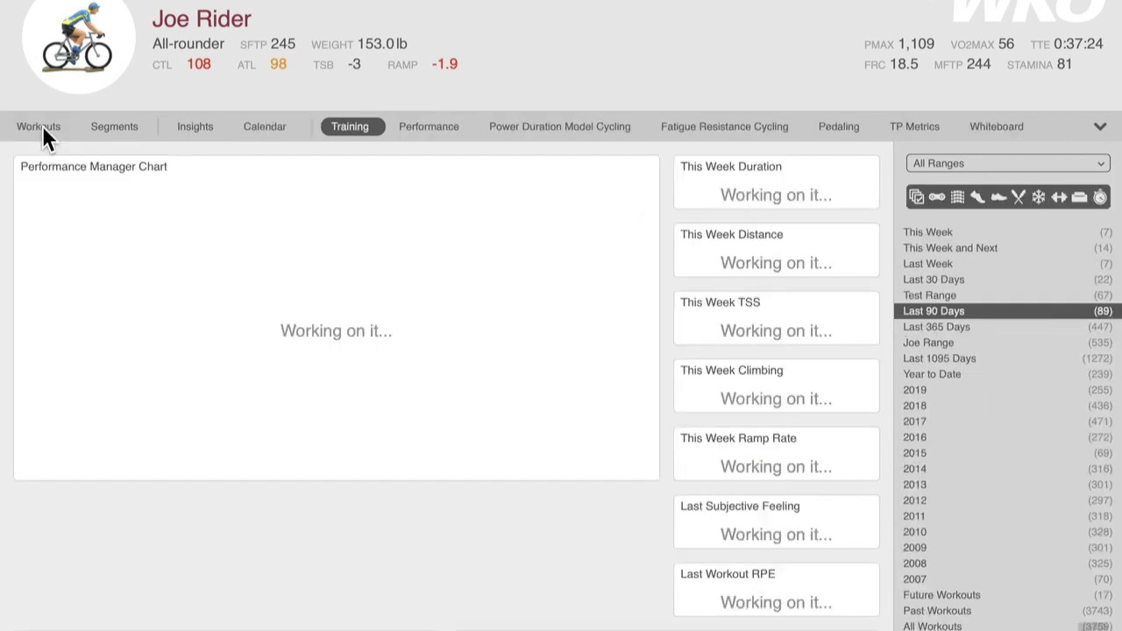
click(110, 125)
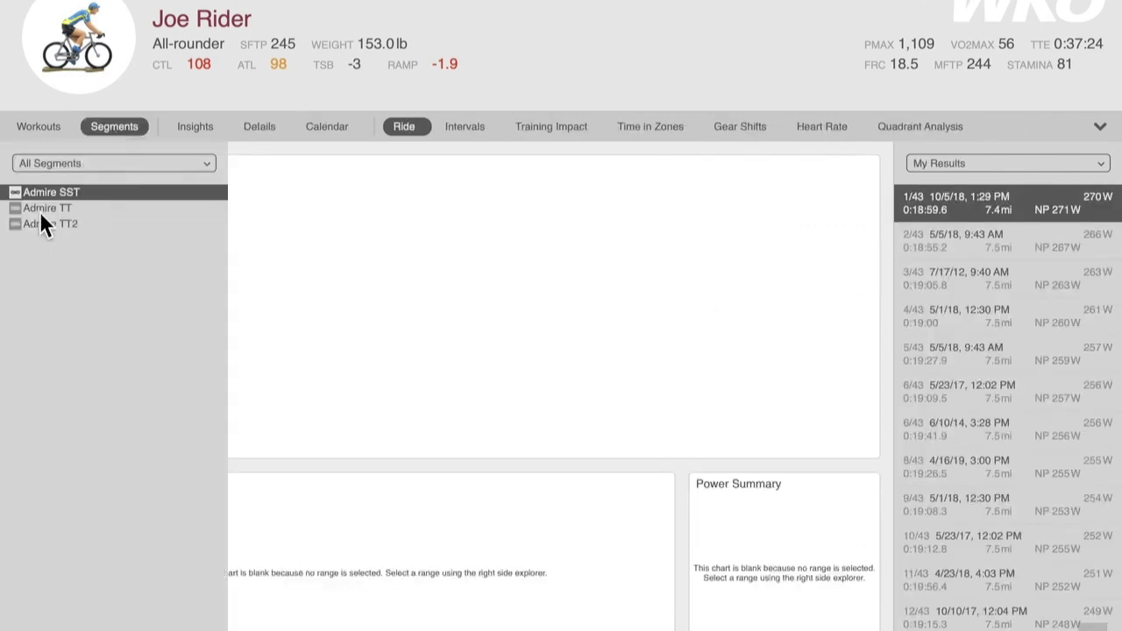
Step: Select the Admire TT segment, view its result from 7/9/19, and close the segments list
click(39, 210)
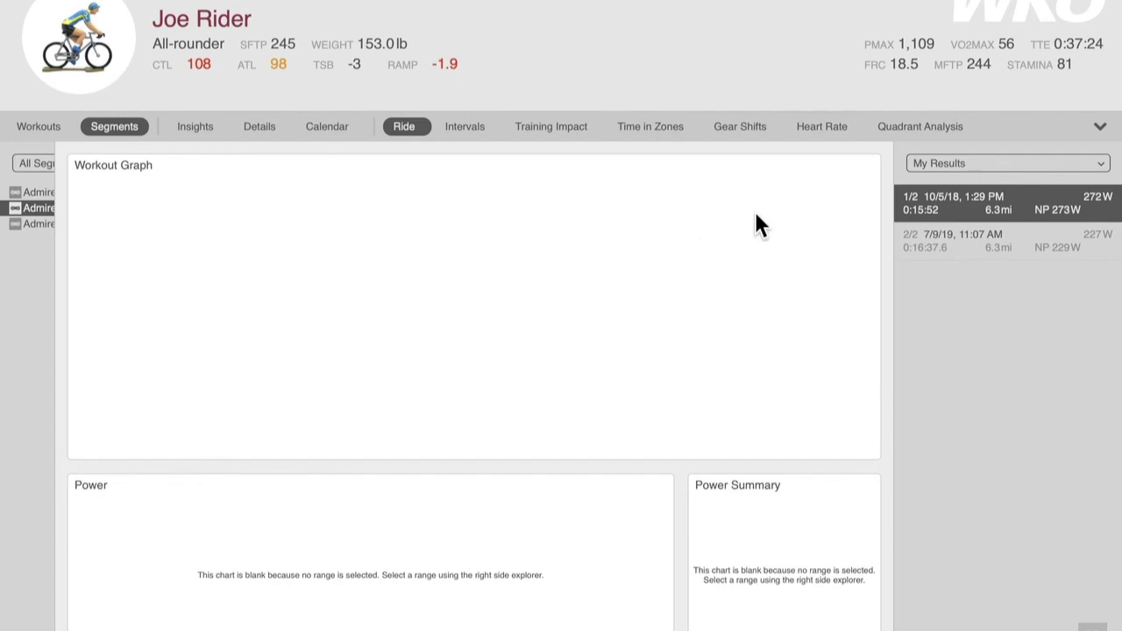
click(941, 245)
mouse_move(5, 270)
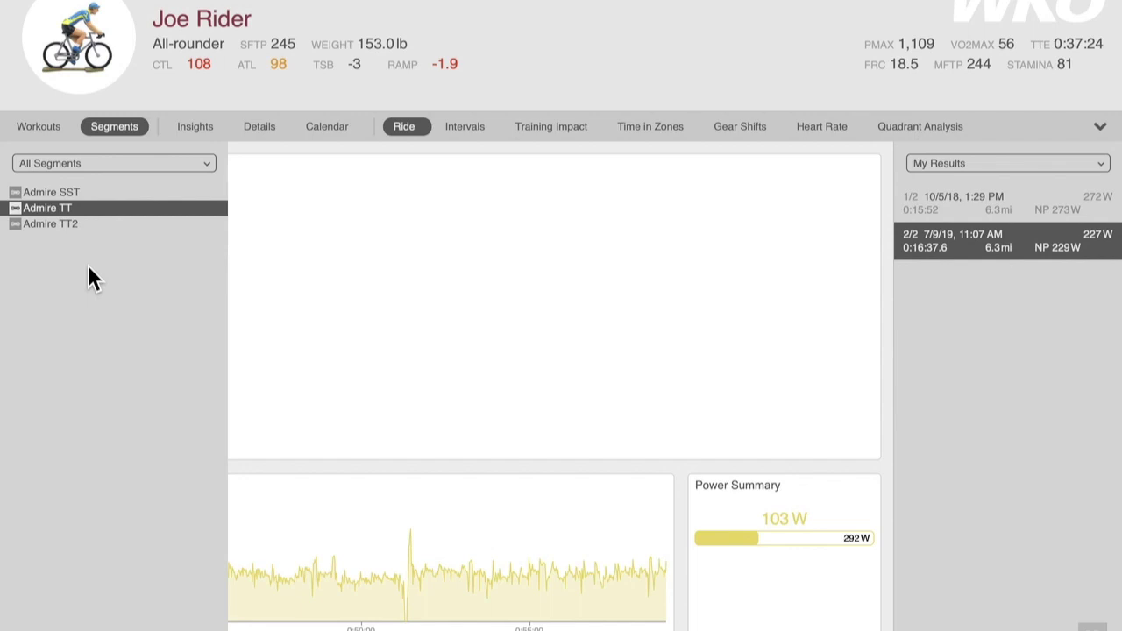
click(113, 127)
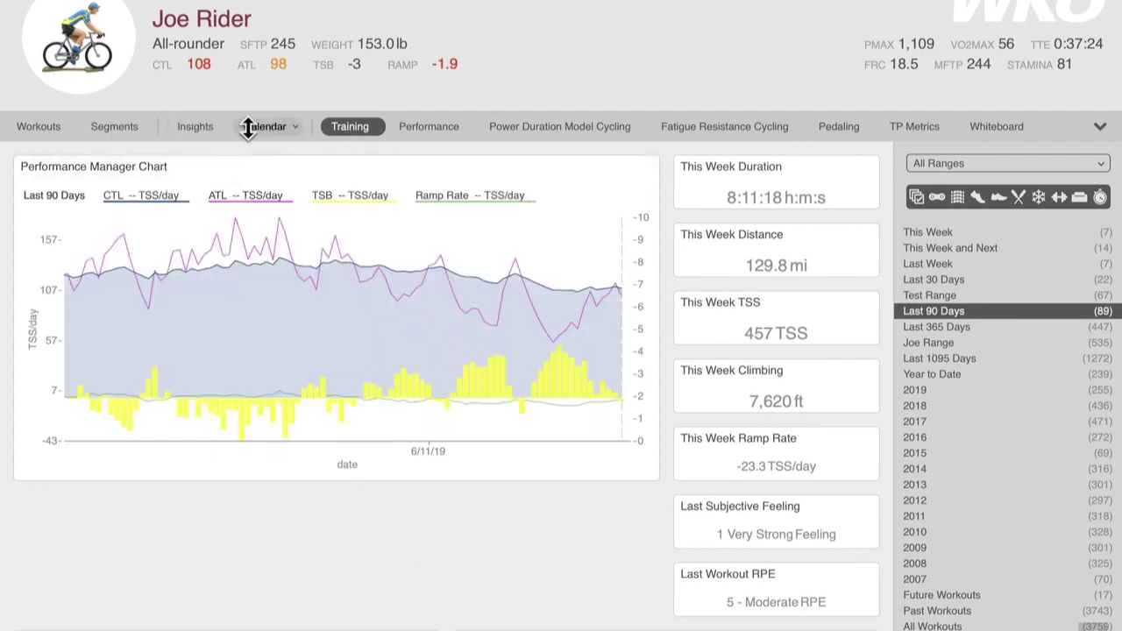
Step: Review the athlete's Insights charts, including New Bests Past 7 Days and Training Readiness, and open the calendar
click(197, 127)
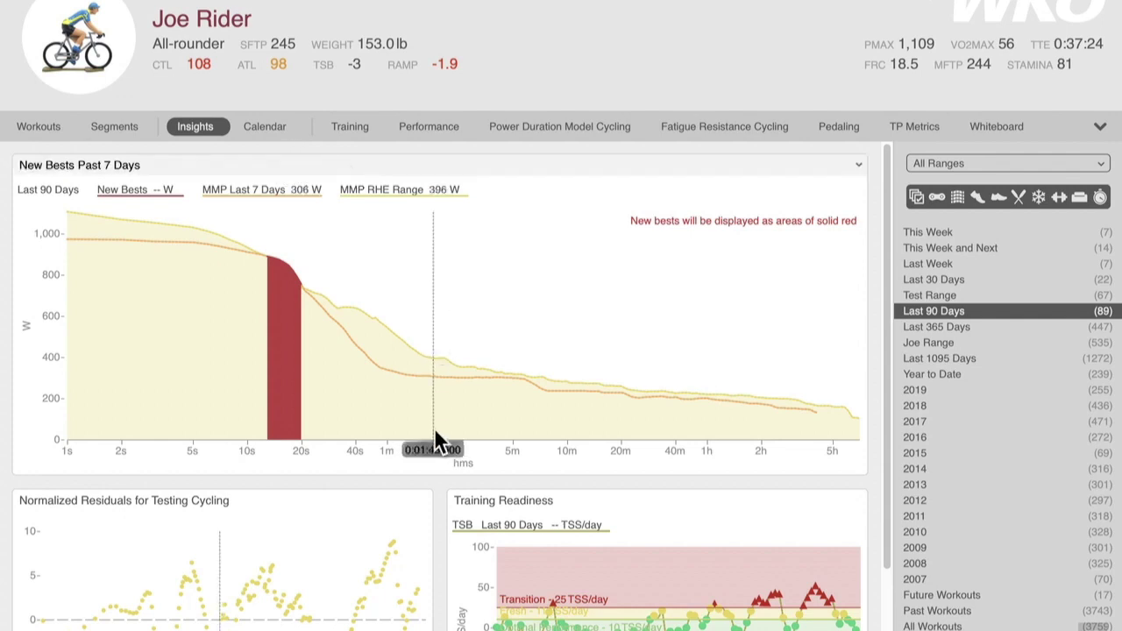
scroll(442, 501, down, 2)
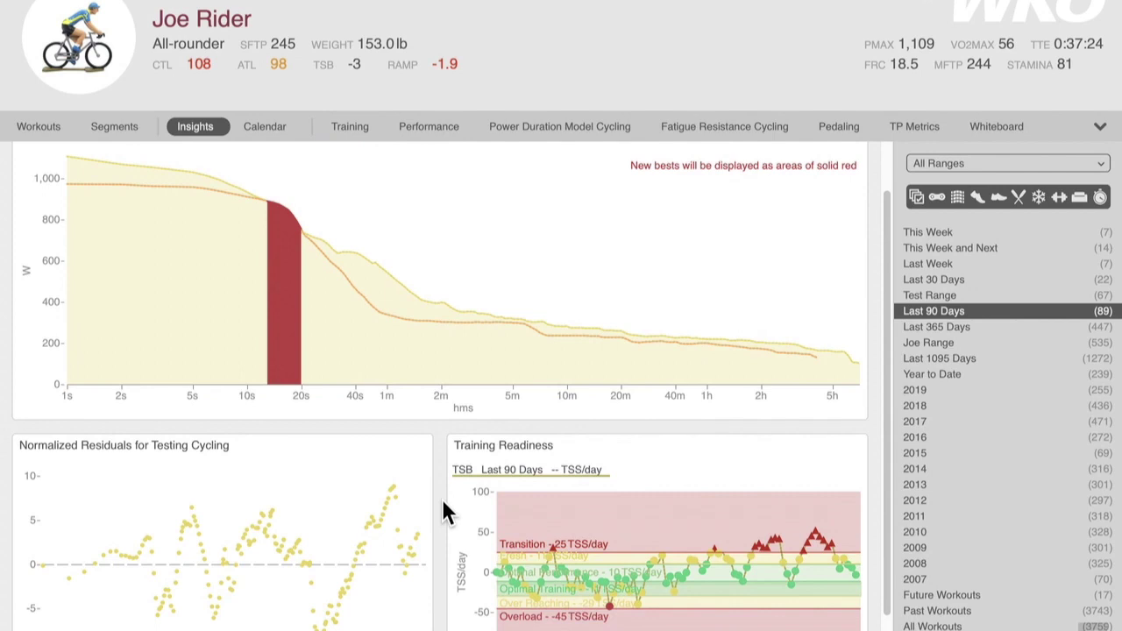
scroll(442, 513, up, 2)
click(260, 119)
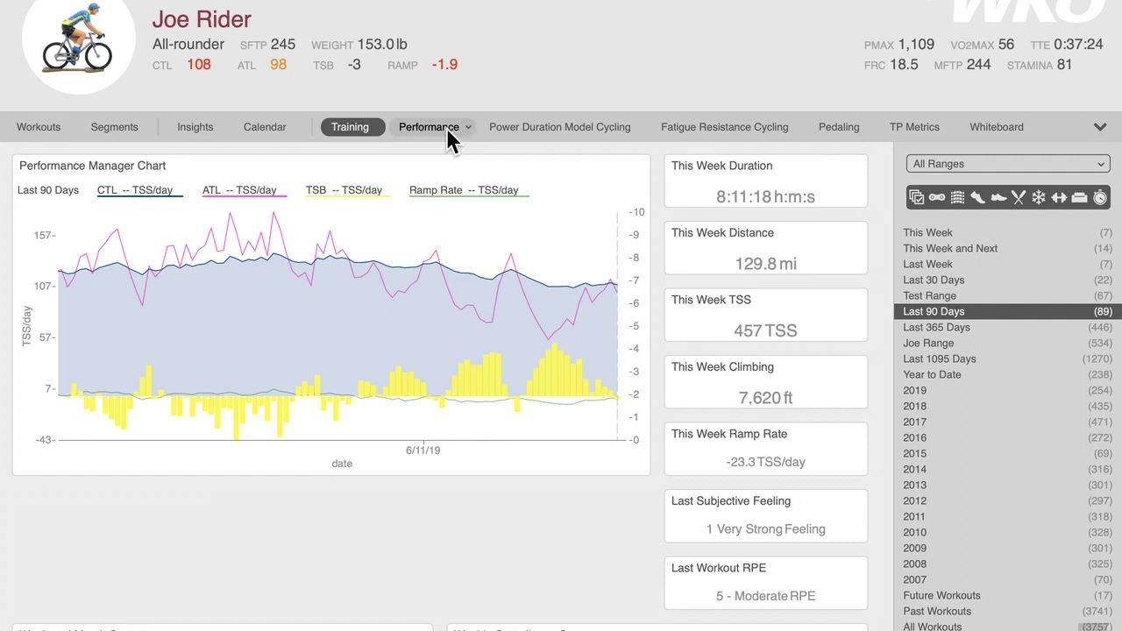
Step: Open the Power Duration Model Cycling dashboard and look up the WKO5 Basic Cycling View in the View Library without adding it
click(550, 131)
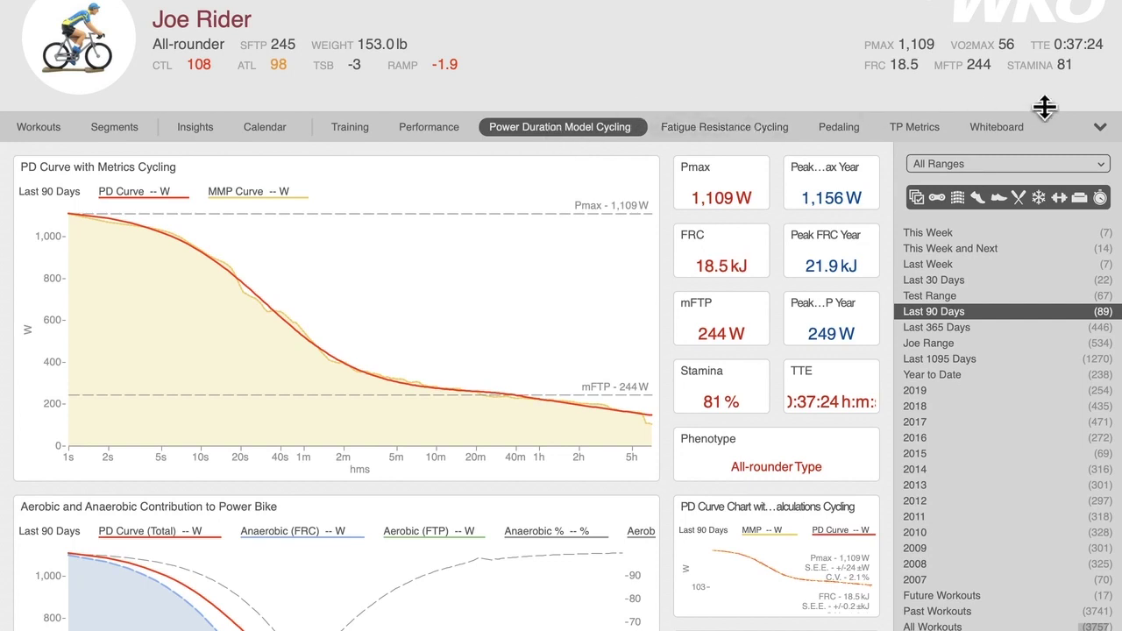
click(1099, 129)
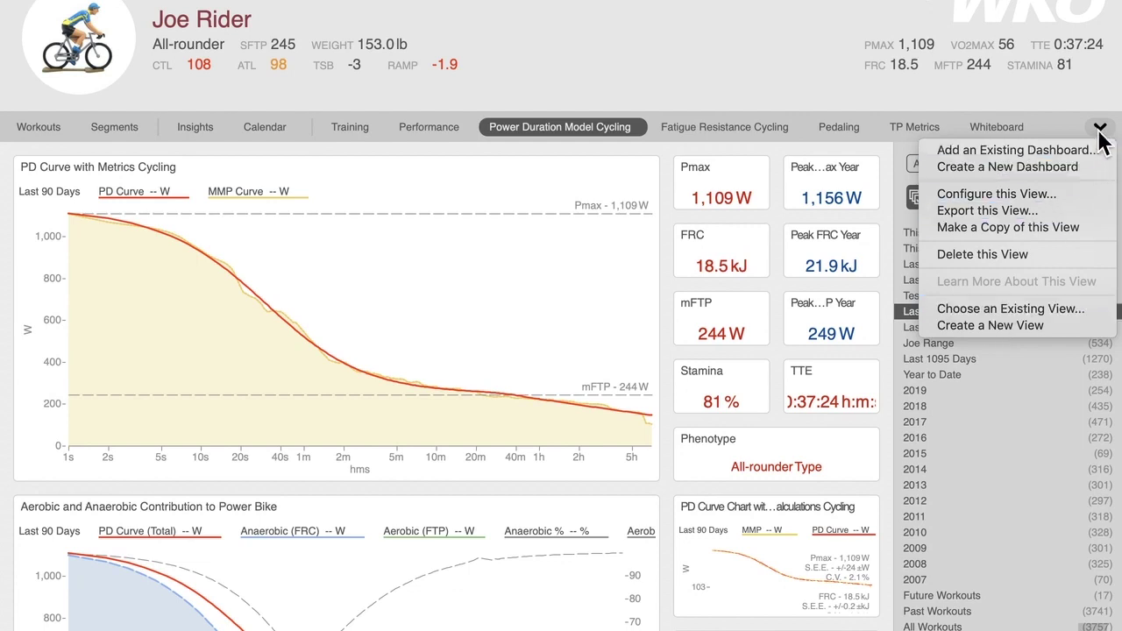
click(1044, 309)
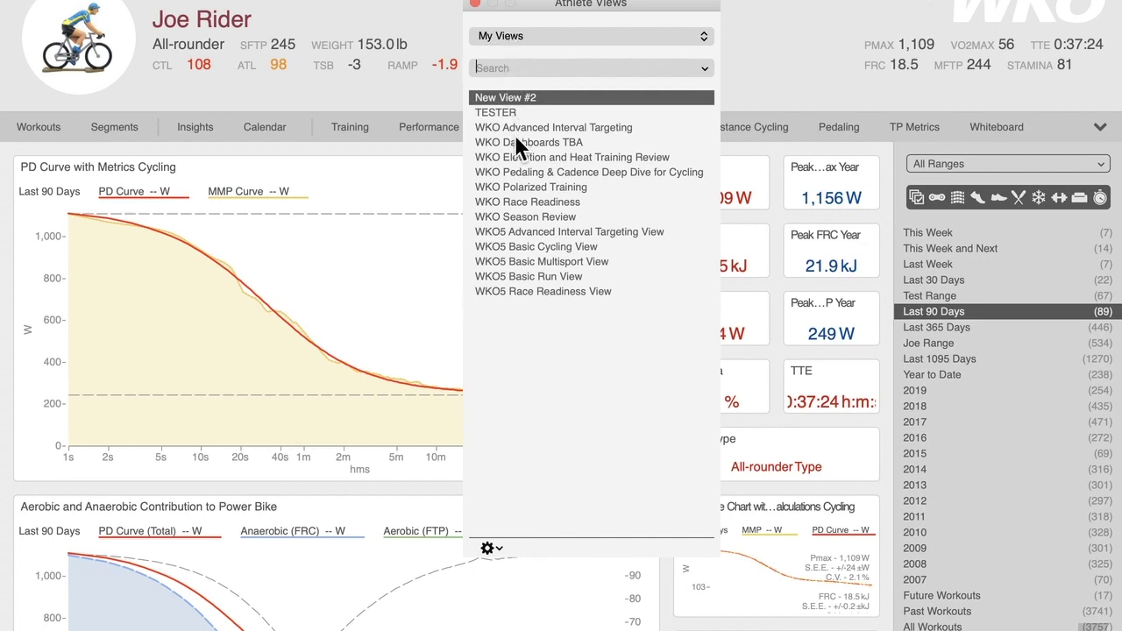
click(520, 36)
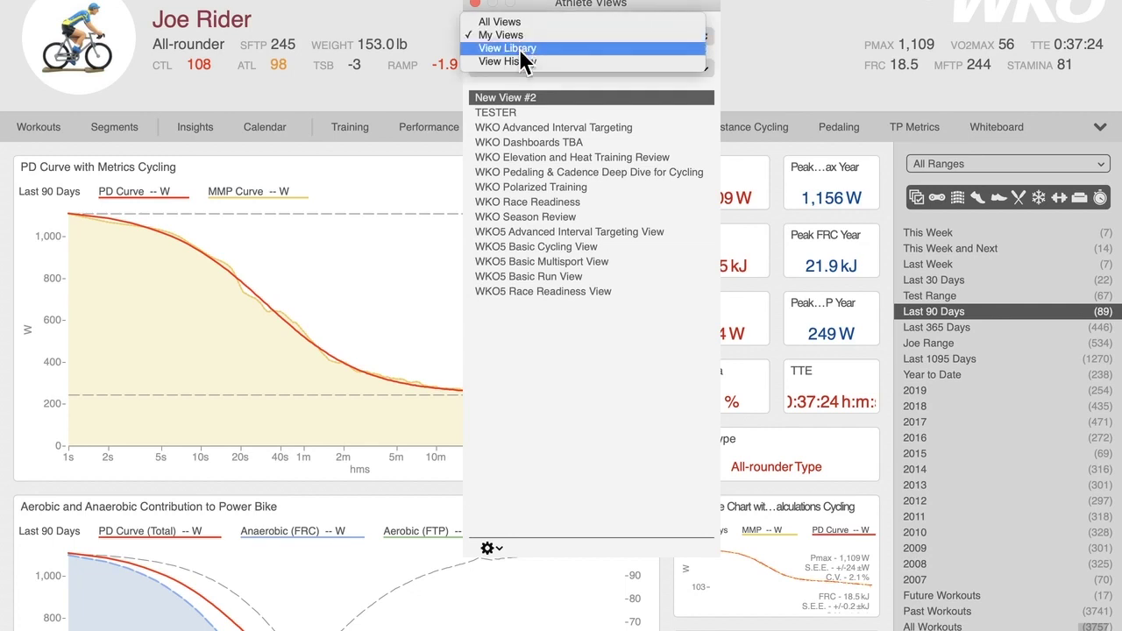
click(520, 49)
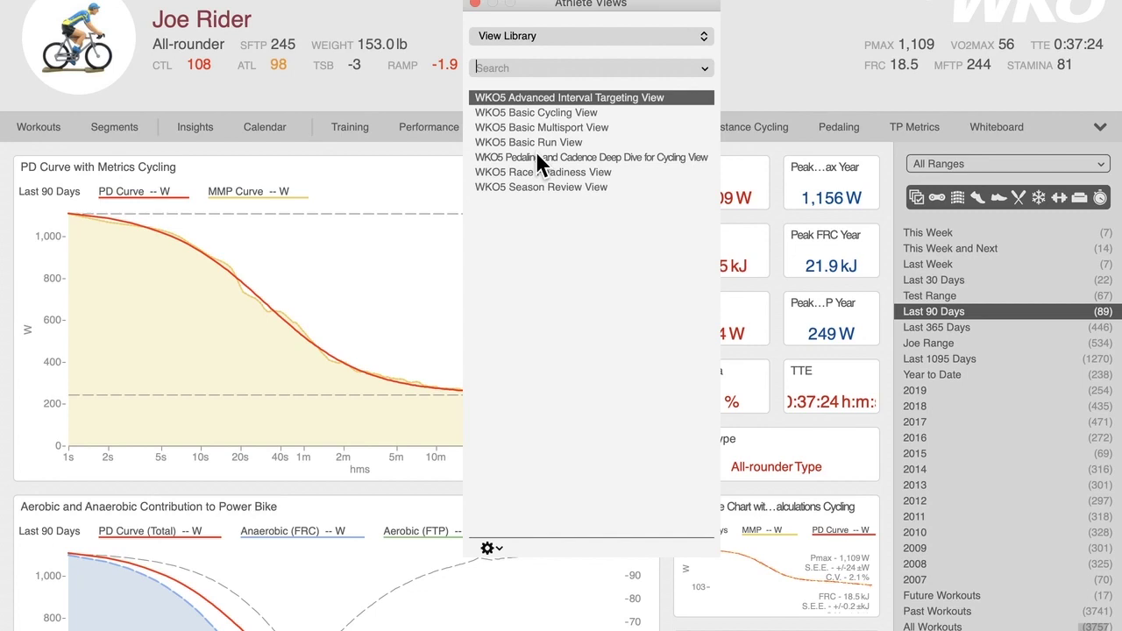
click(552, 112)
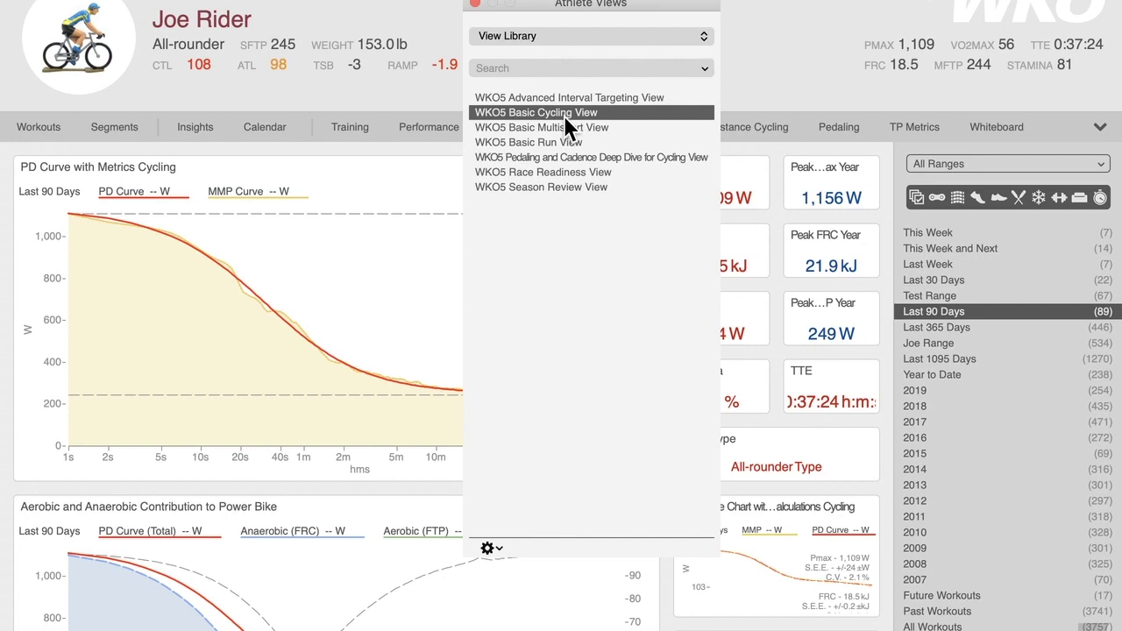
click(475, 3)
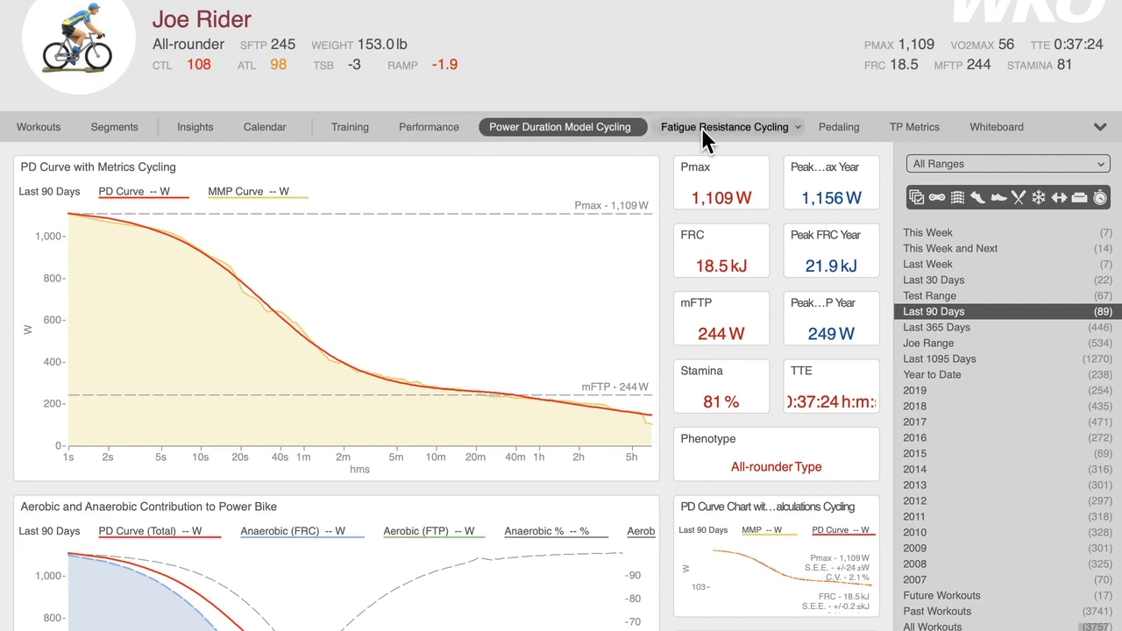
Step: Browse the existing dashboards available in the Dashboard Library without adding one
click(1099, 129)
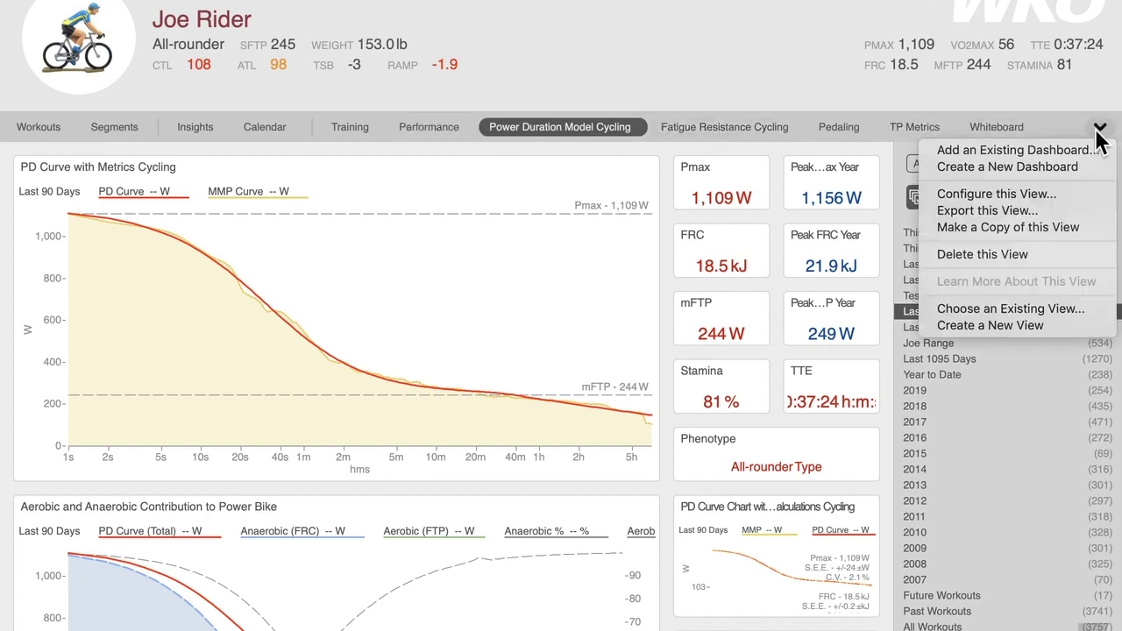
click(1028, 154)
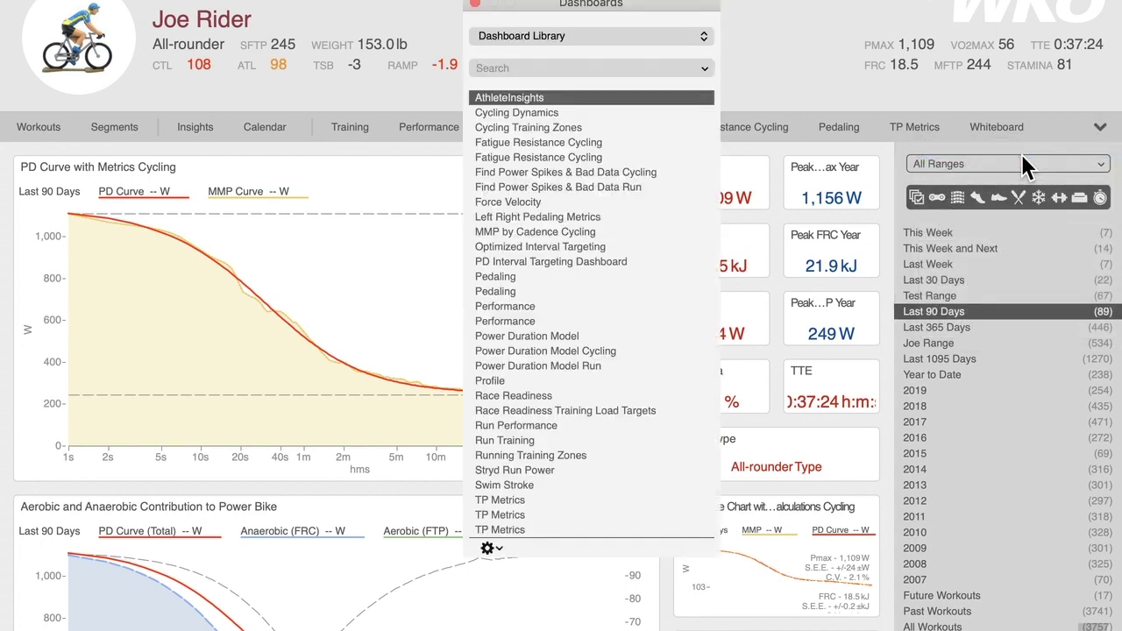
click(562, 37)
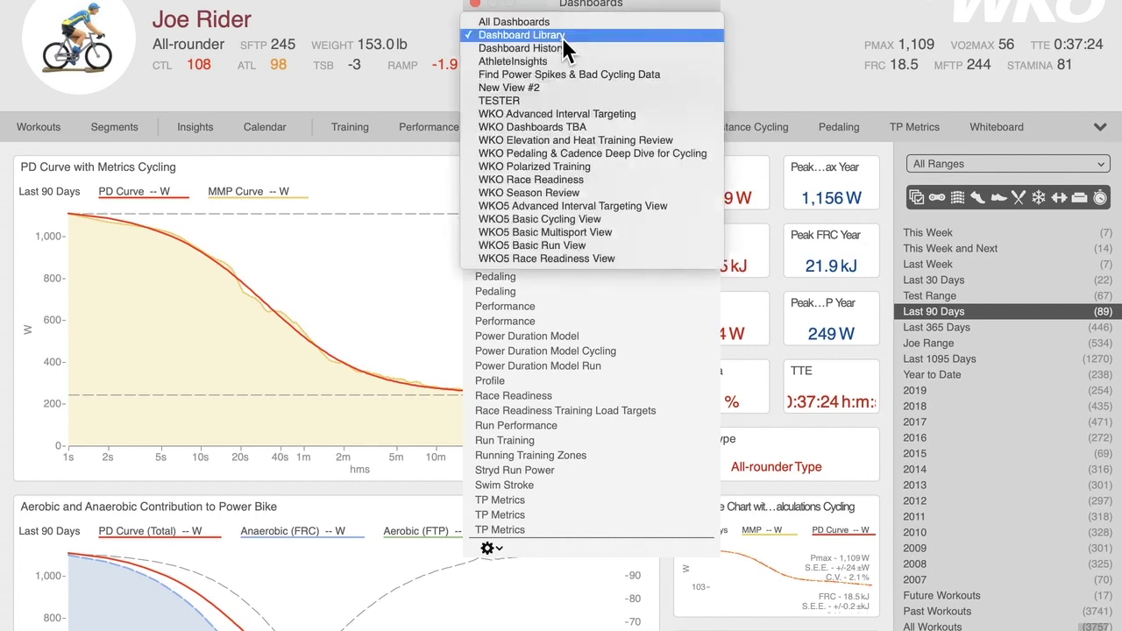
click(556, 35)
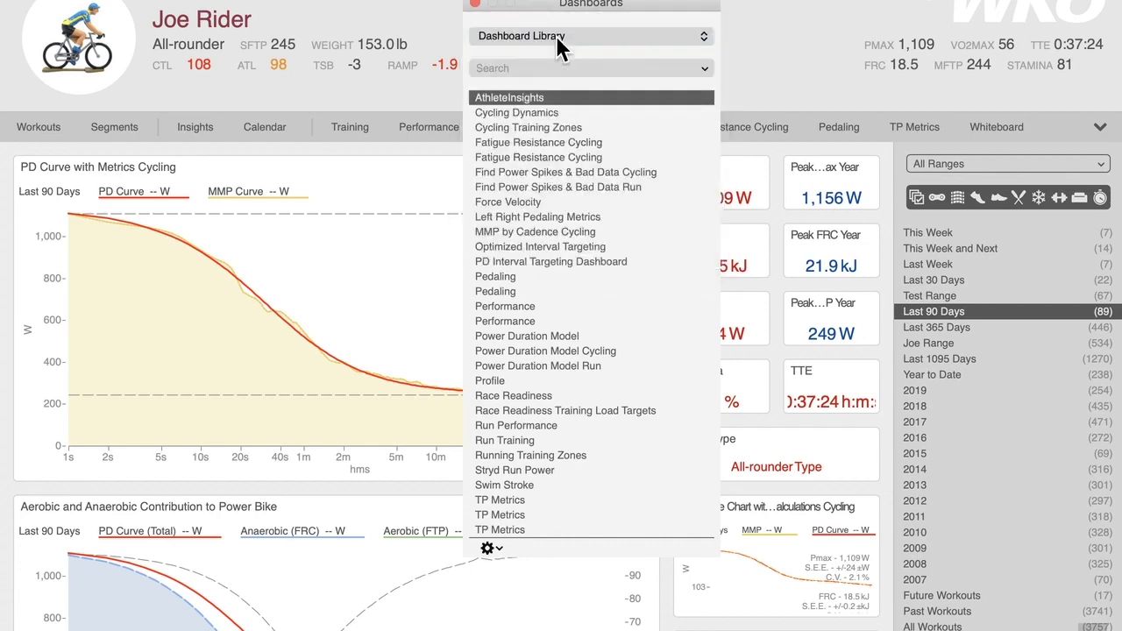
scroll(562, 258, down, 5)
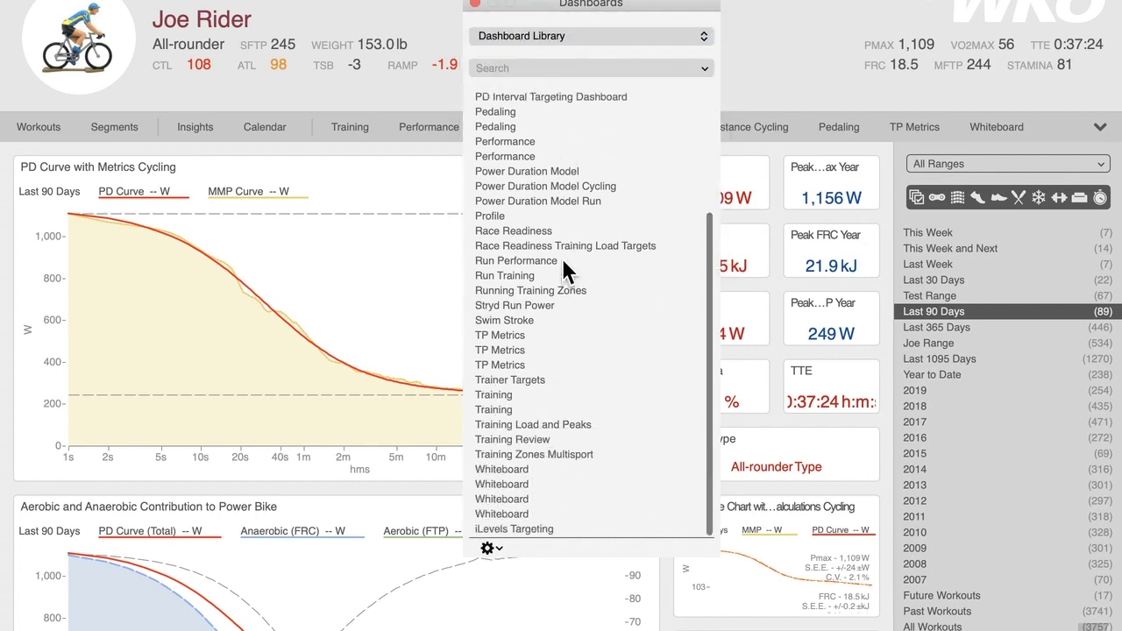
click(475, 4)
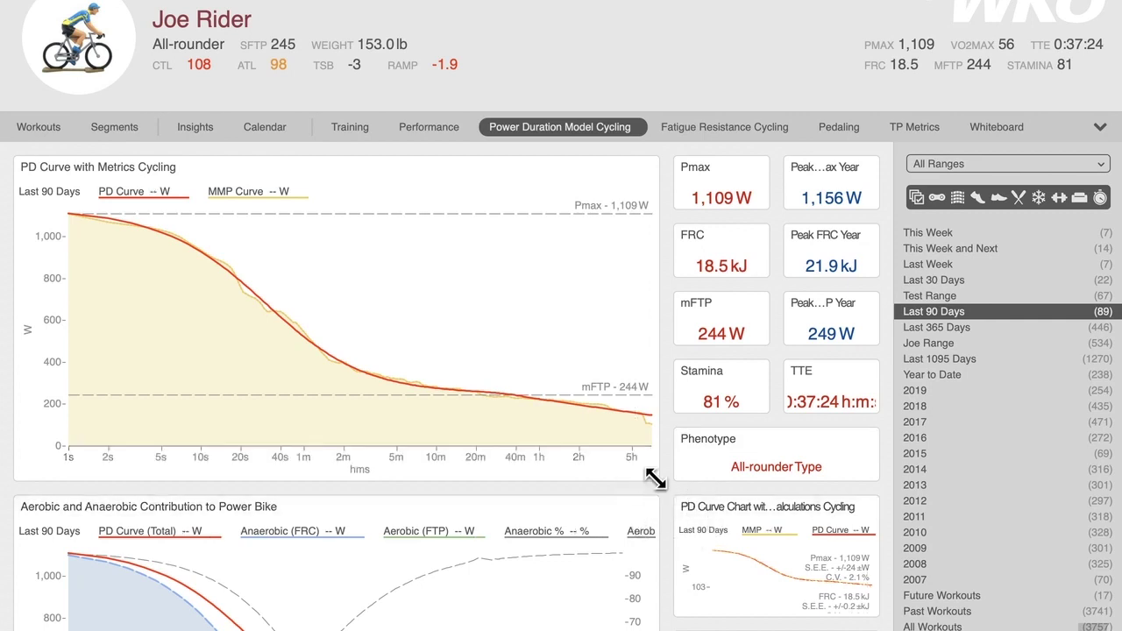
Step: Shrink the PD Curve with Metrics Cycling chart and enlarge it back to its original size
drag(656, 480, 519, 380)
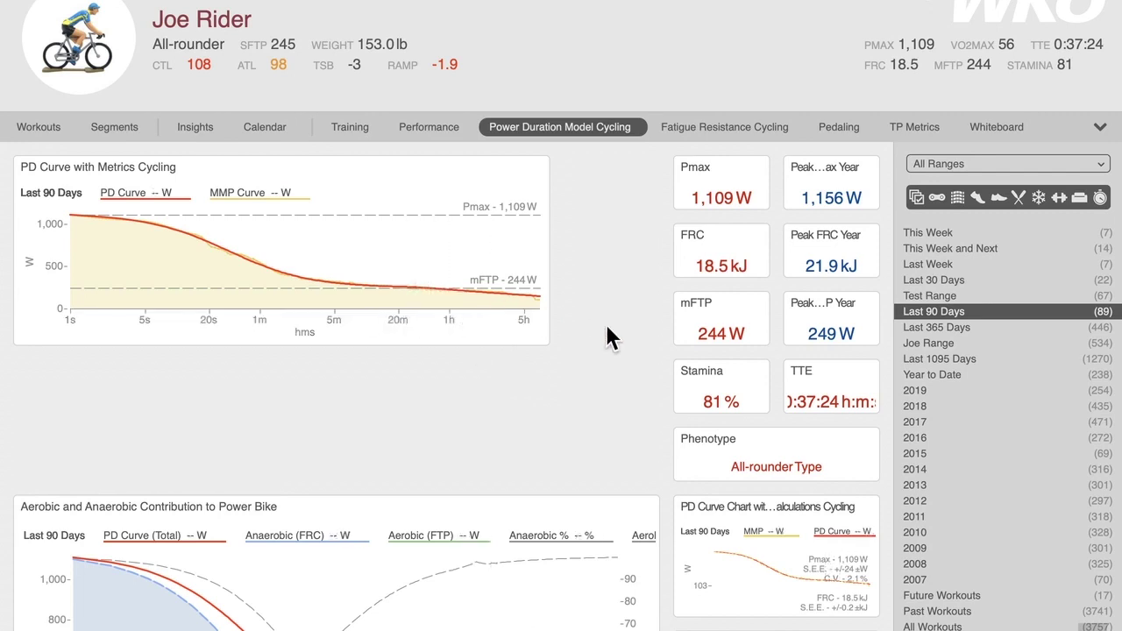
drag(547, 344, 628, 462)
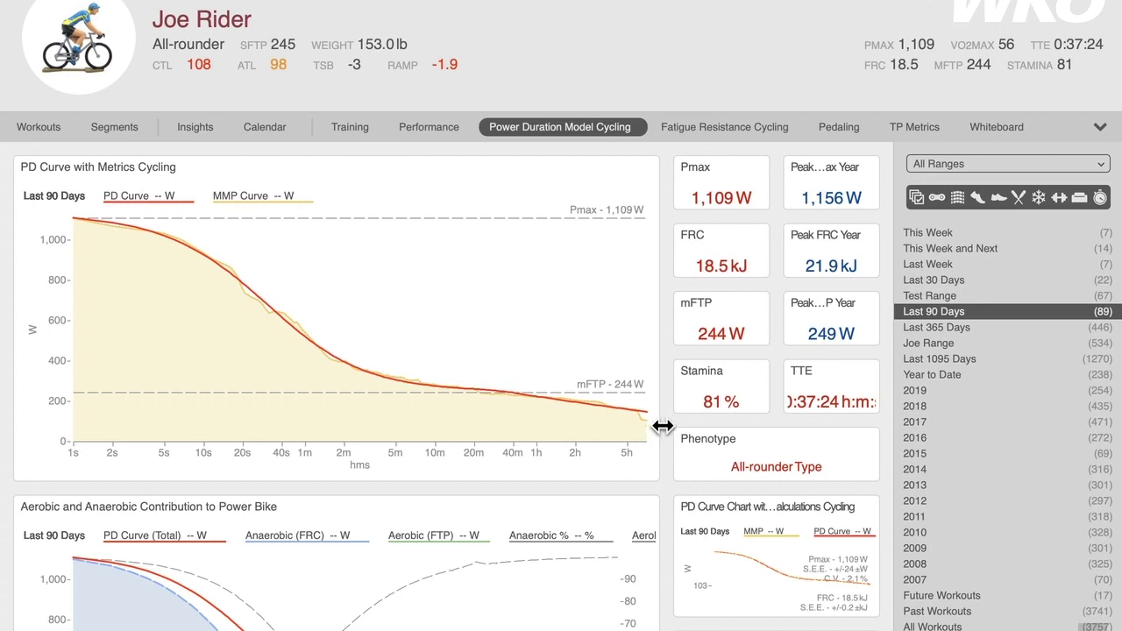
scroll(664, 404, down, 1)
scroll(663, 405, up, 1)
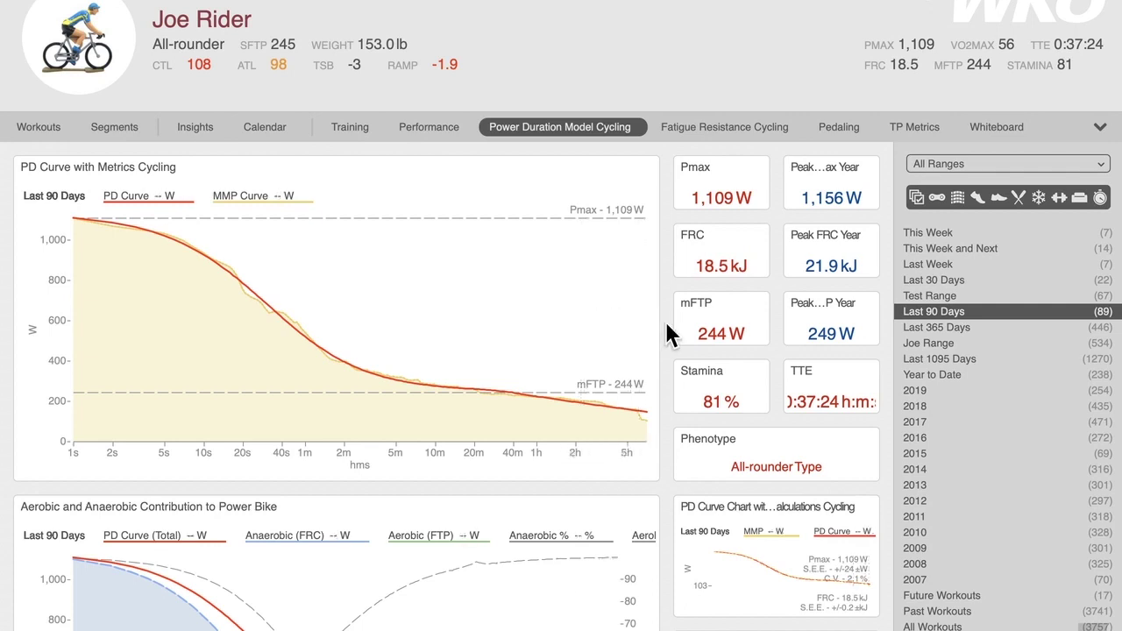
Step: Switch the date range to Last Week and review the charts on the Power Duration Model Cycling dashboard
scroll(666, 324, down, 1)
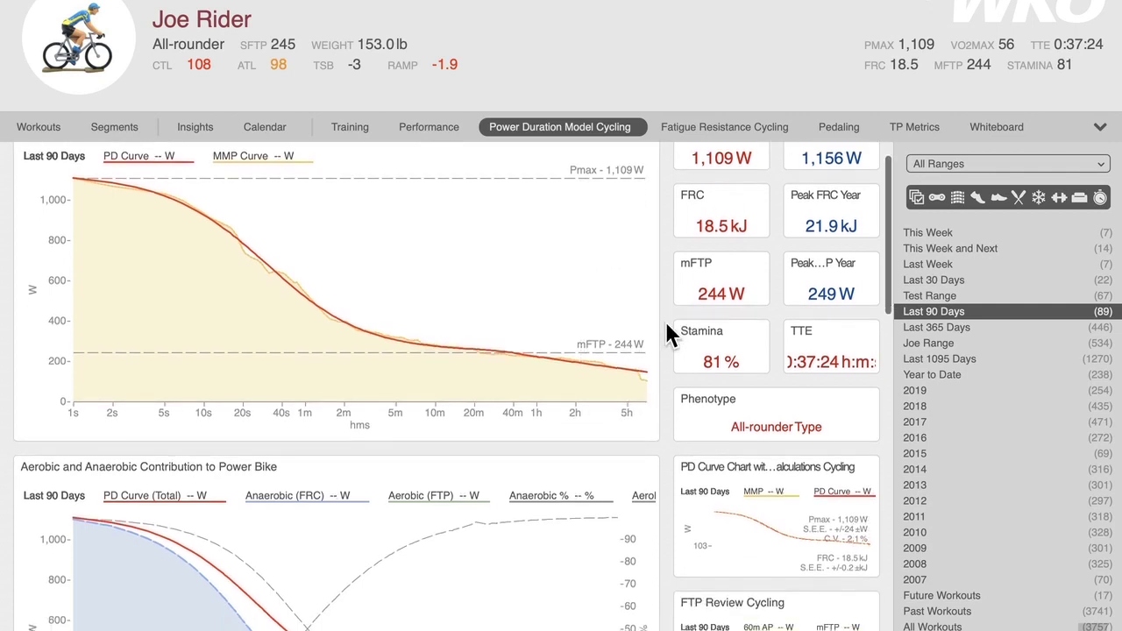
scroll(666, 325, down, 1)
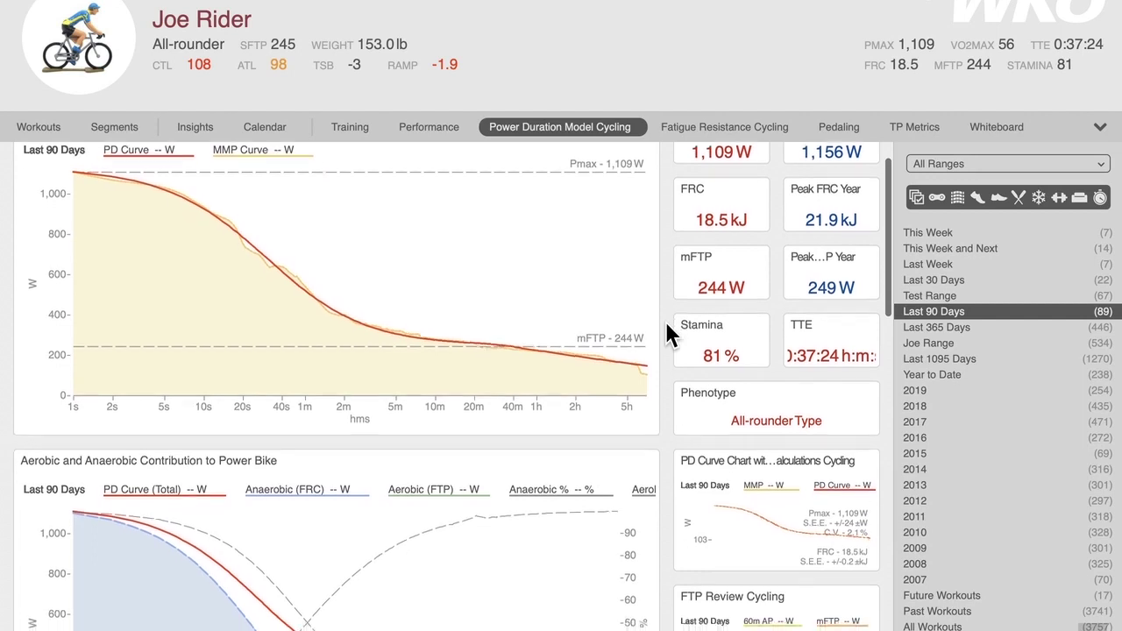
scroll(666, 324, up, 2)
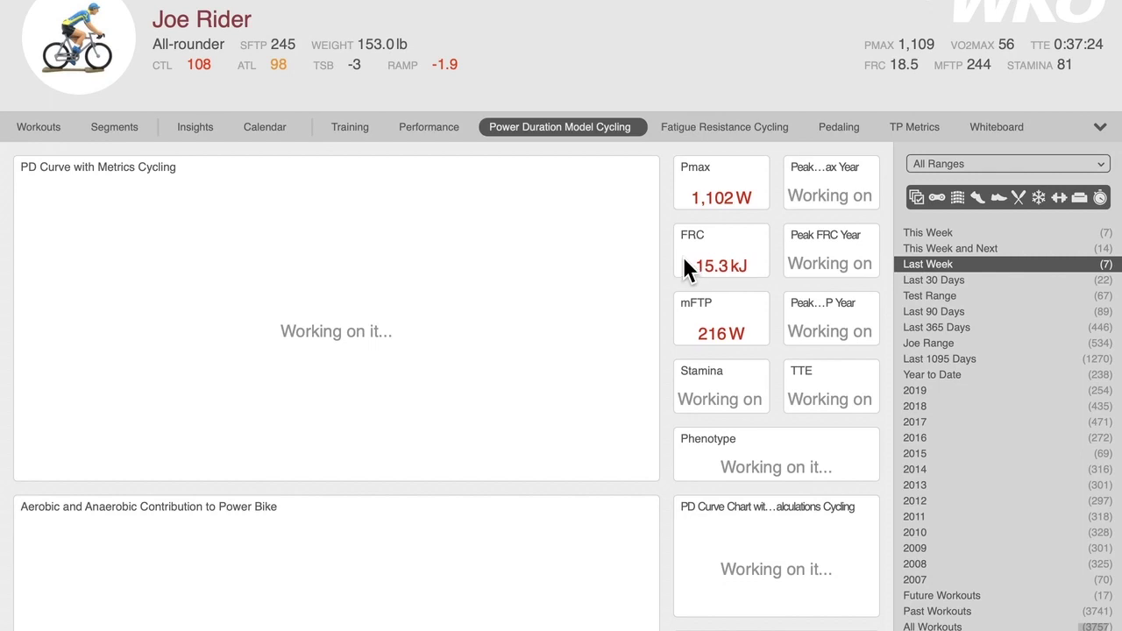
scroll(666, 263, down, 3)
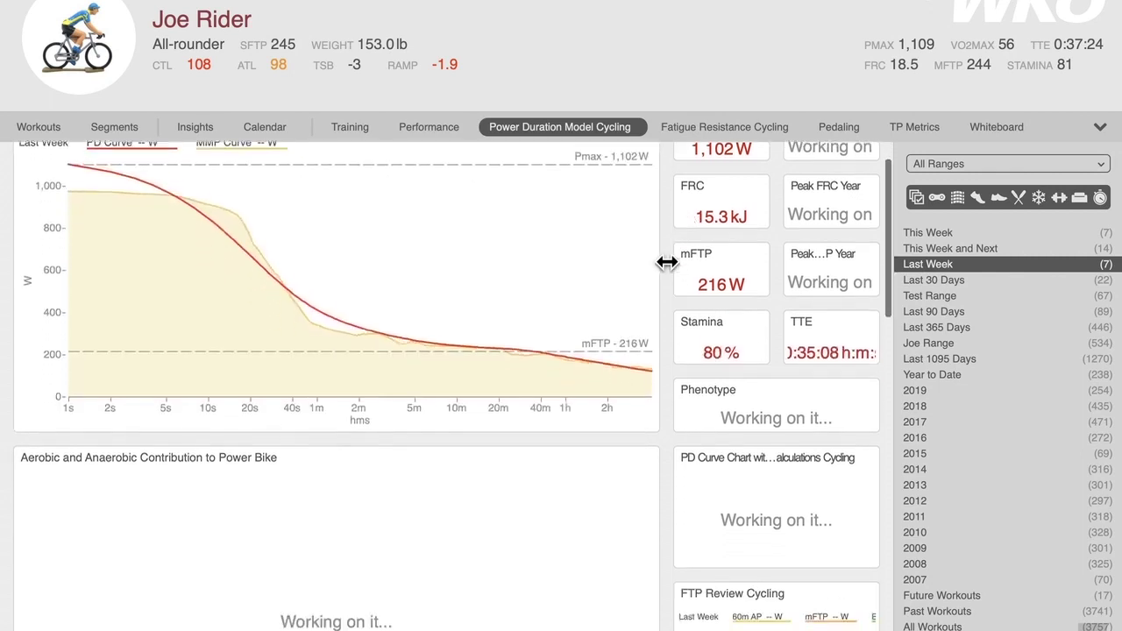
scroll(666, 263, up, 2)
scroll(666, 263, up, 2)
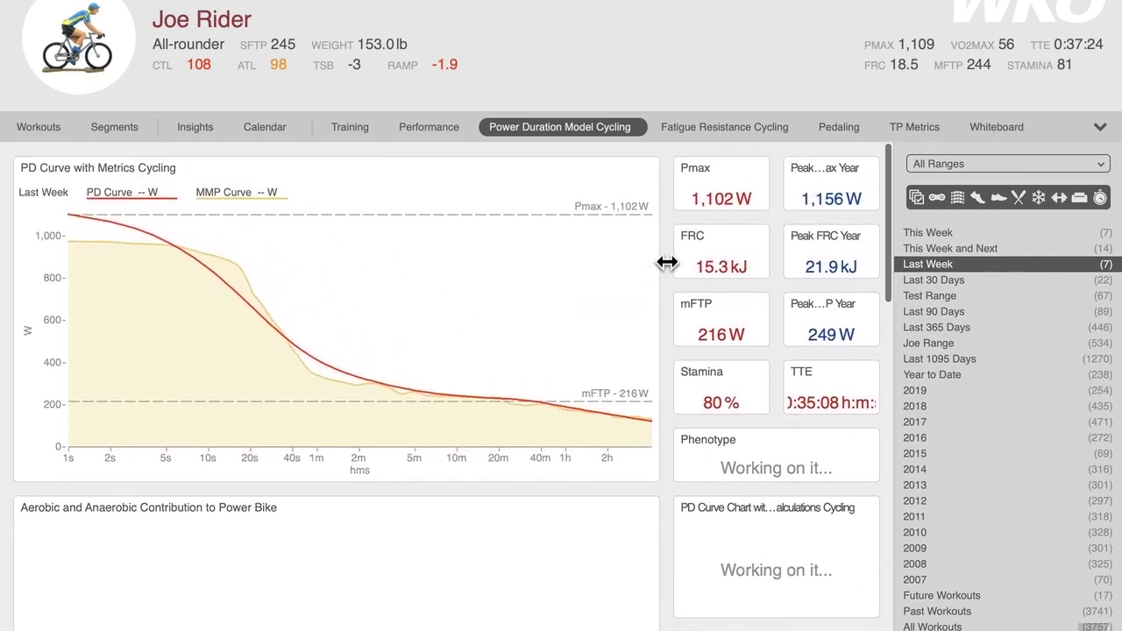
scroll(667, 263, down, 4)
scroll(666, 262, down, 1)
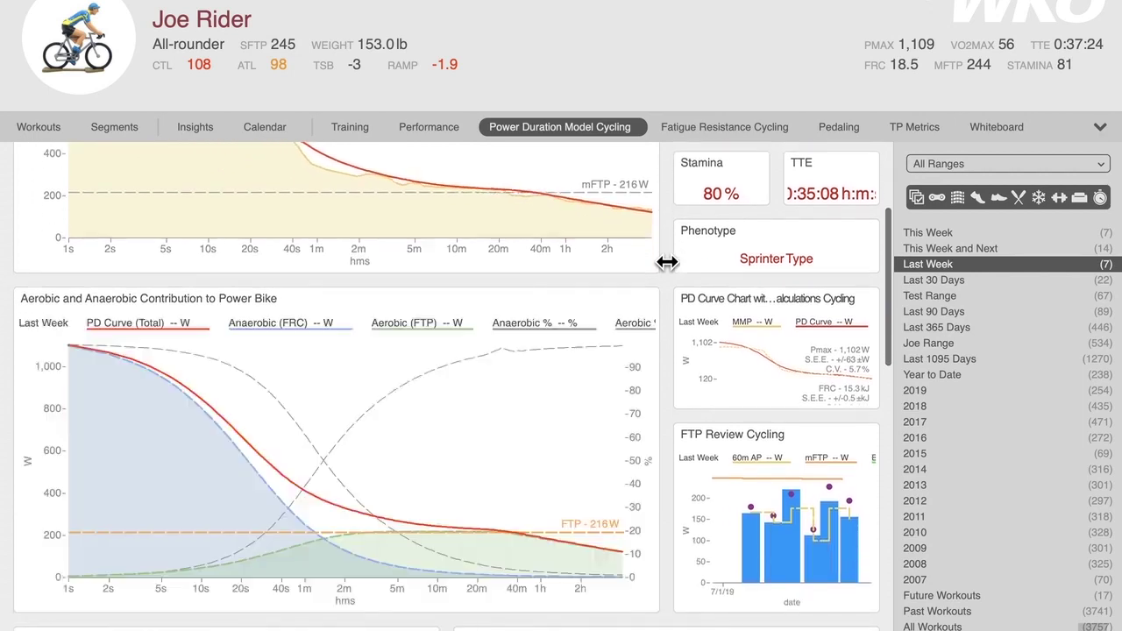
Step: Open the FTP Review Cycling chart full size and switch between it and the Power Duration Model Cycling dashboard
mouse_move(759, 491)
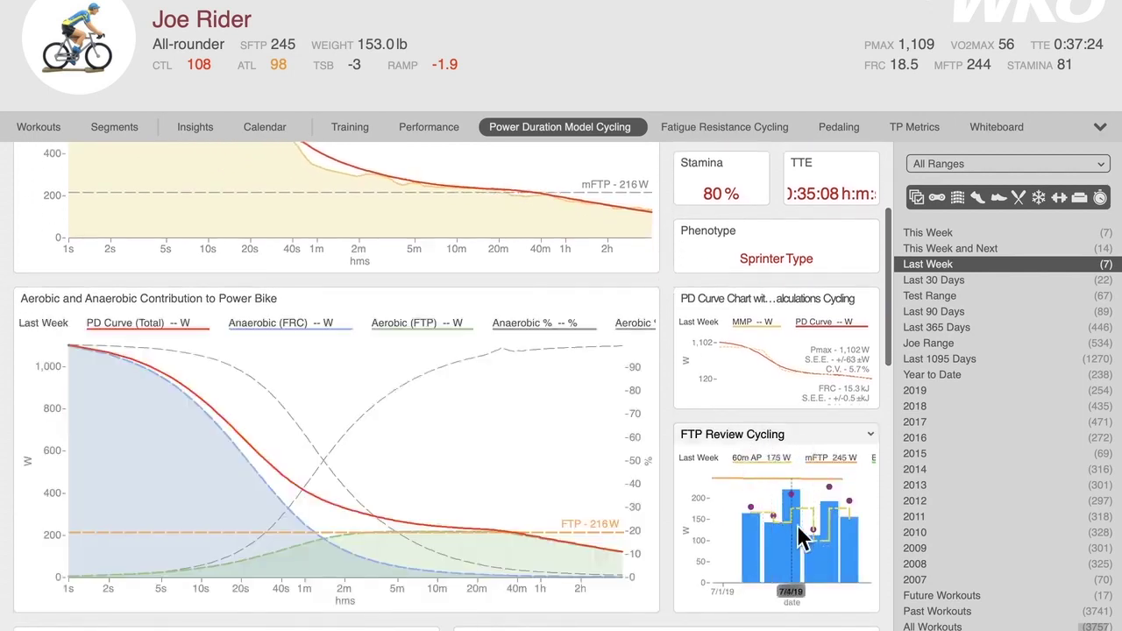
double_click(792, 433)
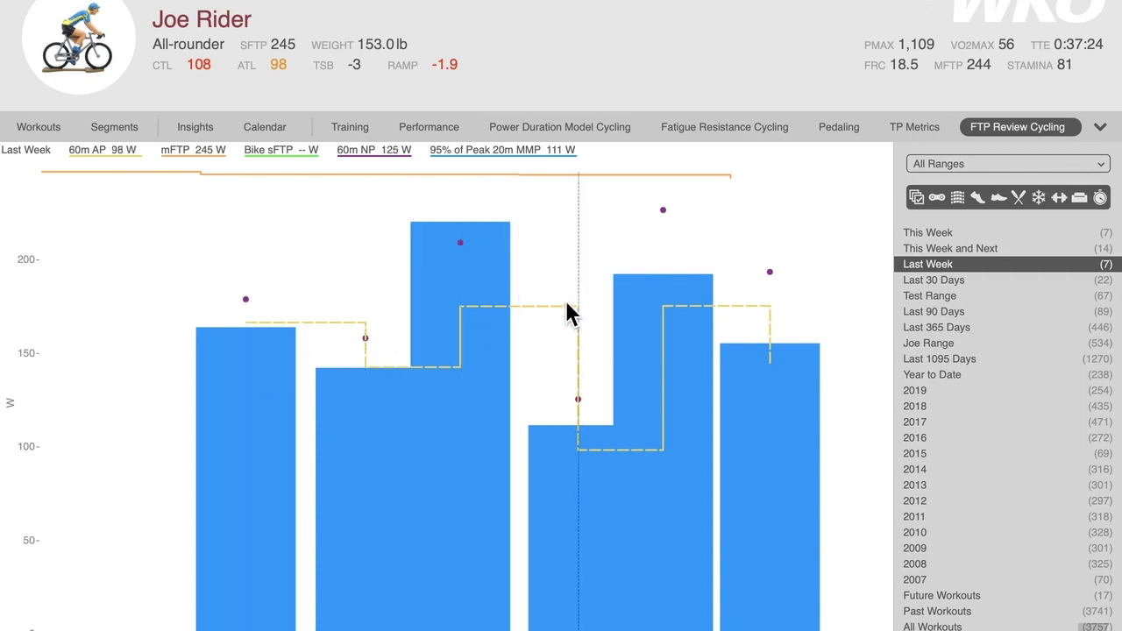
click(550, 130)
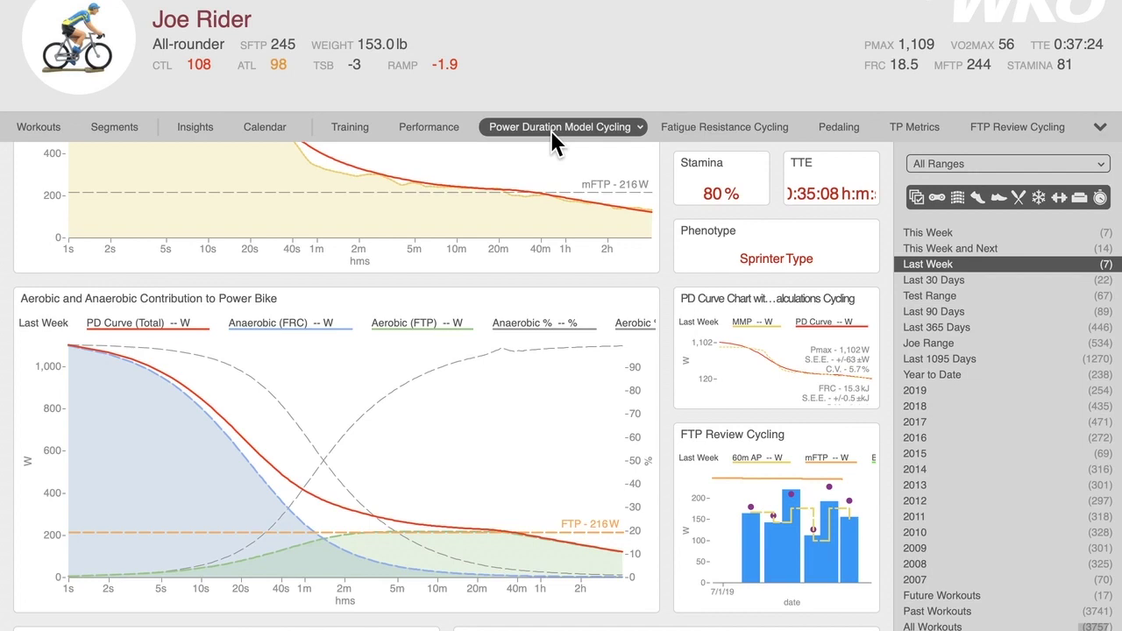
click(998, 129)
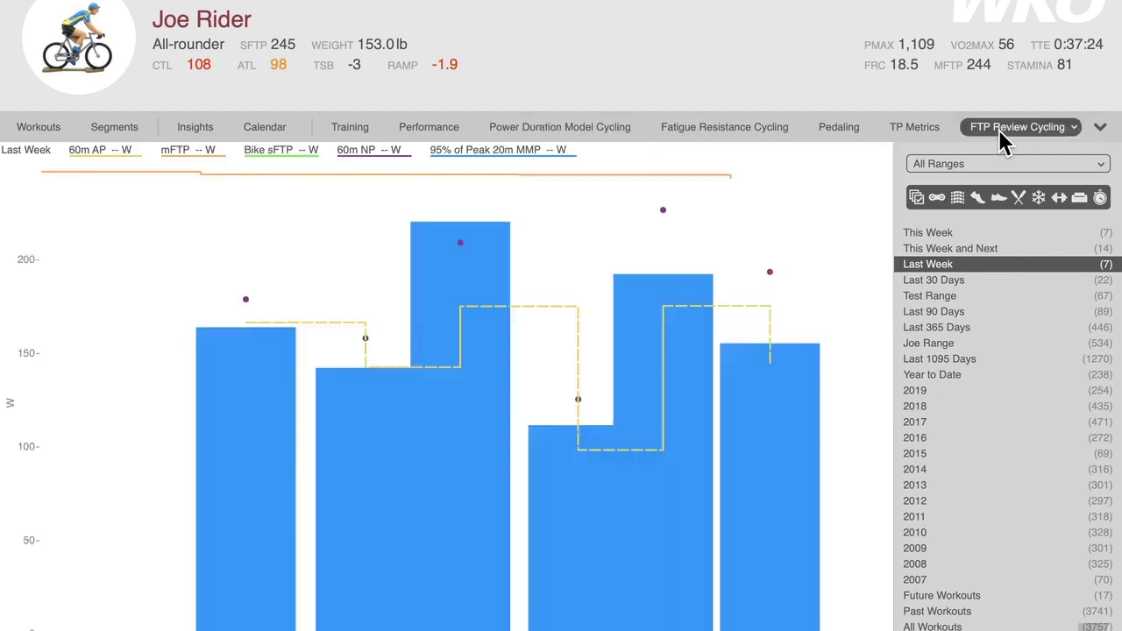
Step: Hide the full-size FTP Review Cycling chart to return to the Power Duration Model Cycling dashboard
drag(999, 129, 954, 114)
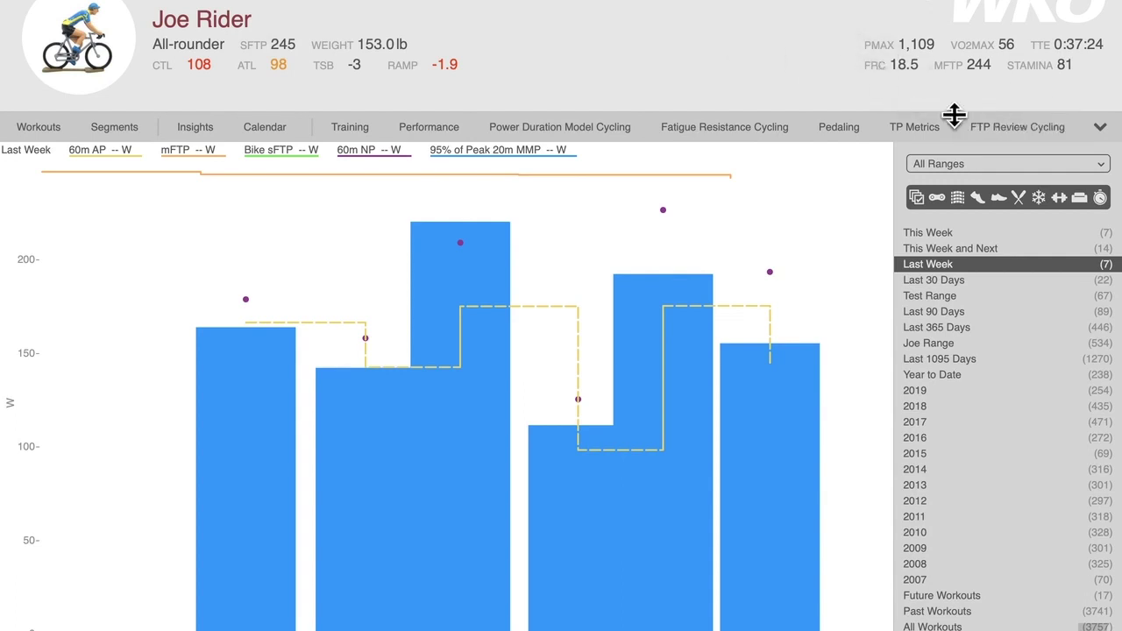
click(1075, 129)
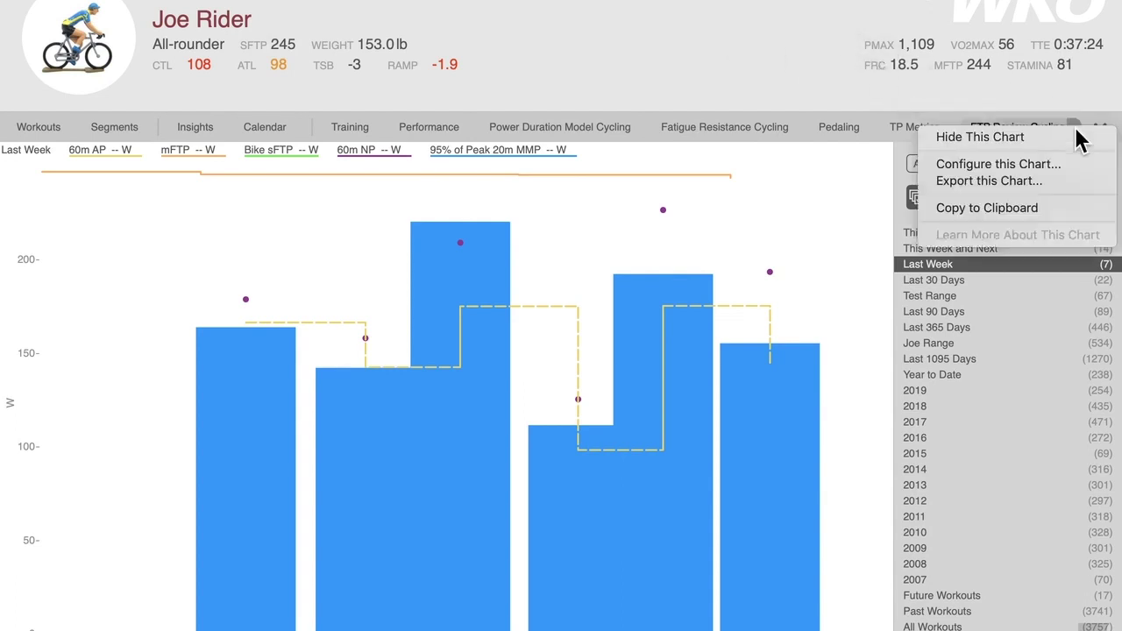
click(1005, 136)
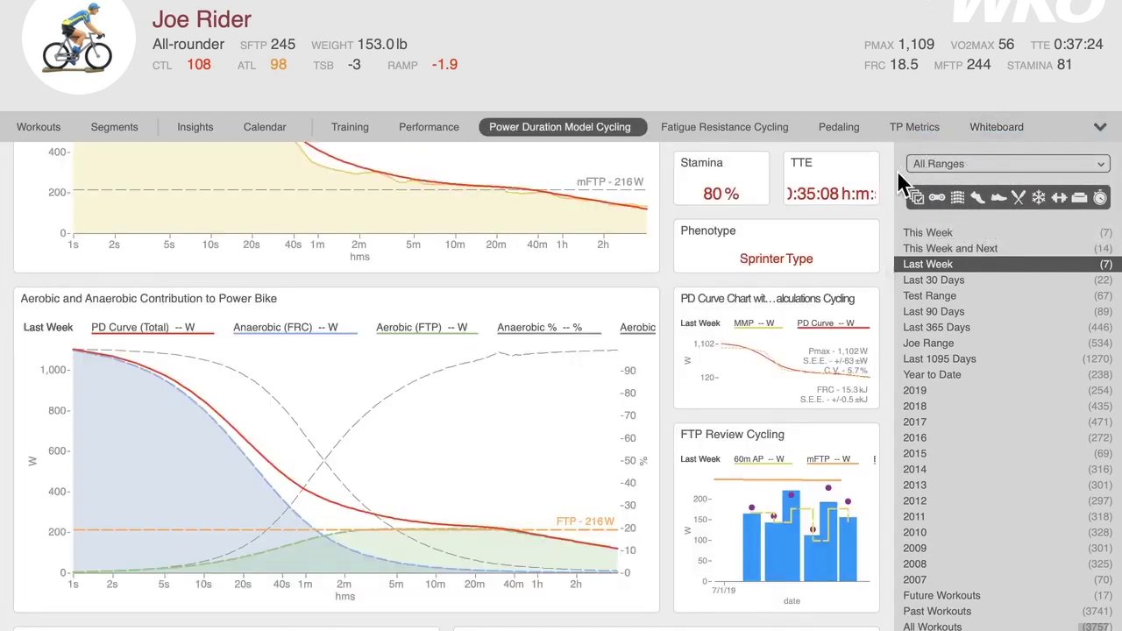
Step: Review the Power Duration Model Cycling charts and switch the date range to Last 90 Days
scroll(891, 178, up, 3)
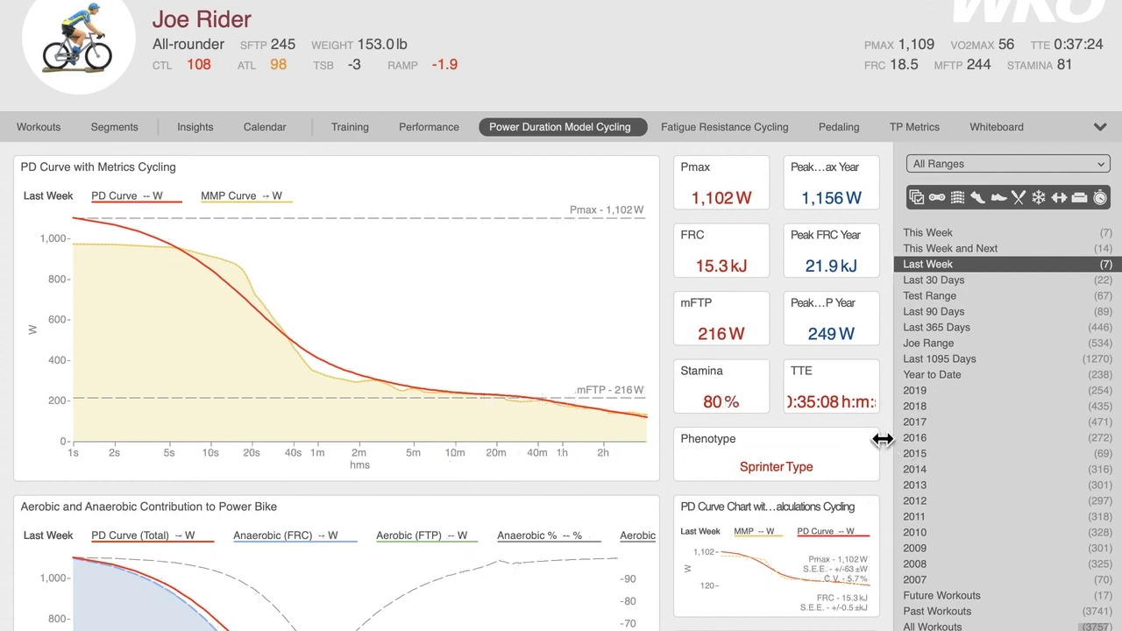
scroll(884, 449, down, 5)
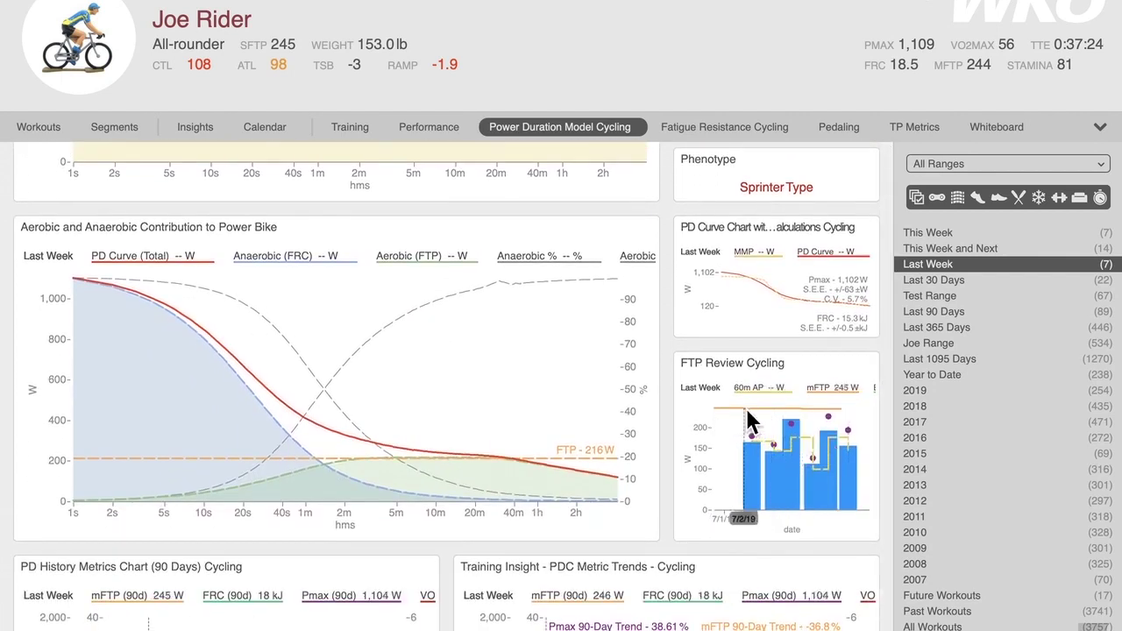
click(918, 307)
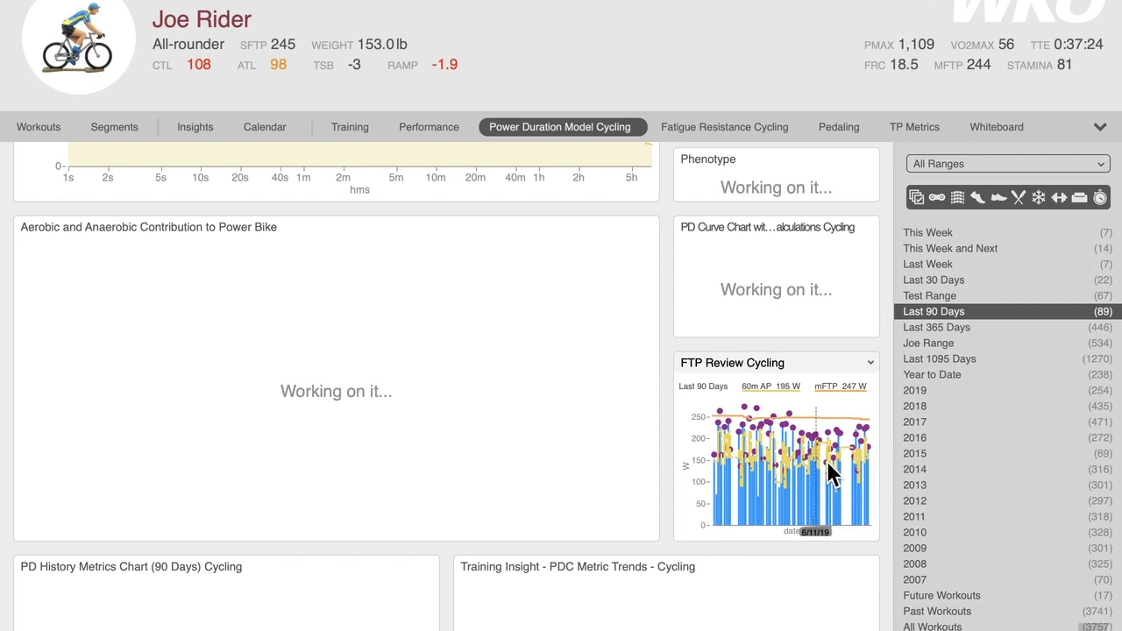
Step: View the FTP Review Cycling chart full size for the selected range, then return to the PD Curve with Metrics Cycling chart on the Power Duration Model Cycling dashboard
click(759, 360)
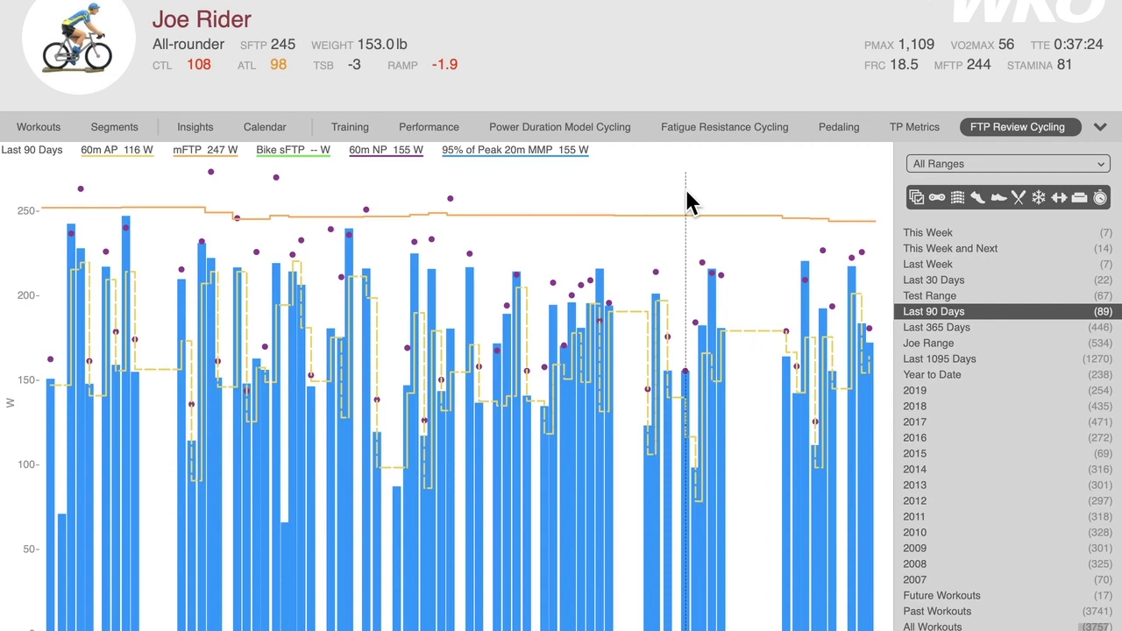
click(553, 126)
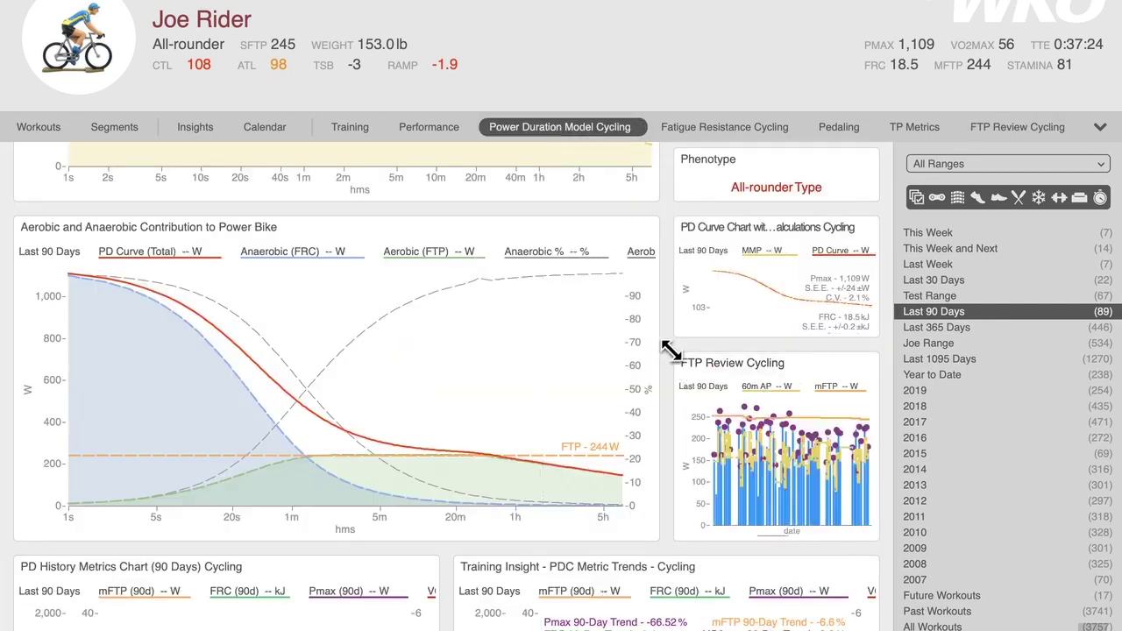
scroll(667, 341, up, 3)
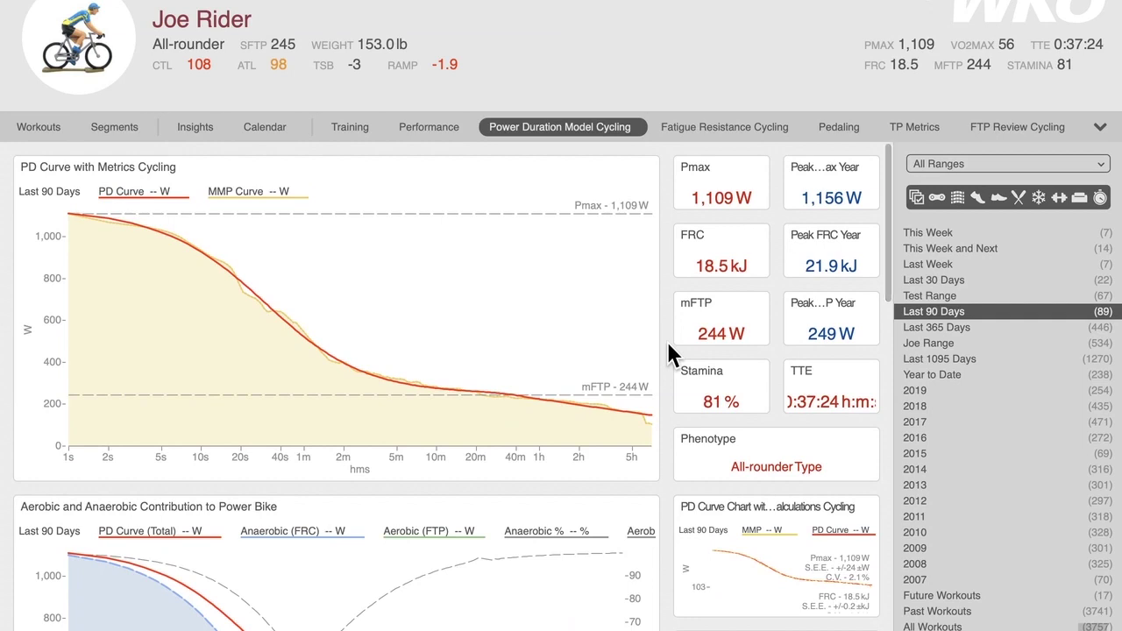